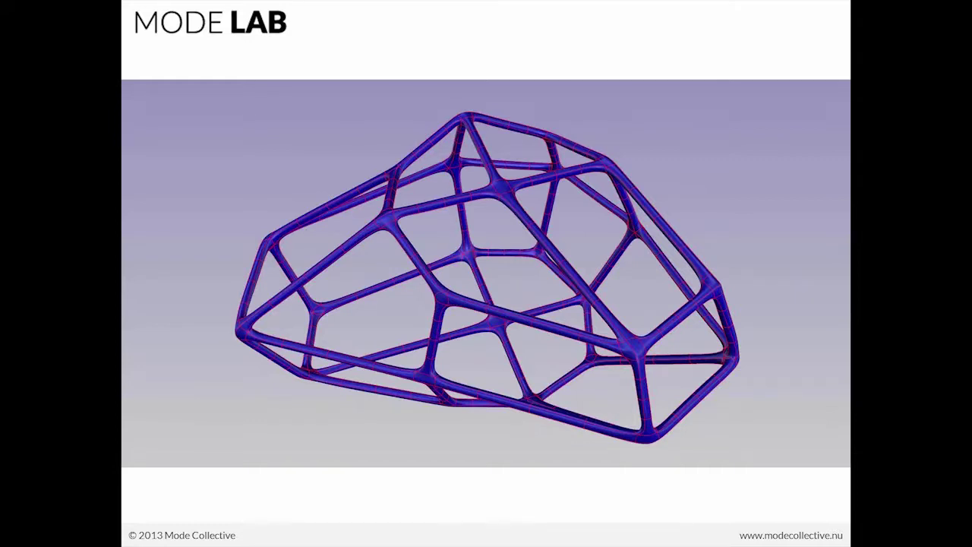
Switch to Rhinoceros, finish with the open case-study file, and start a new document from the Small Objects - Inches template
key("Right")
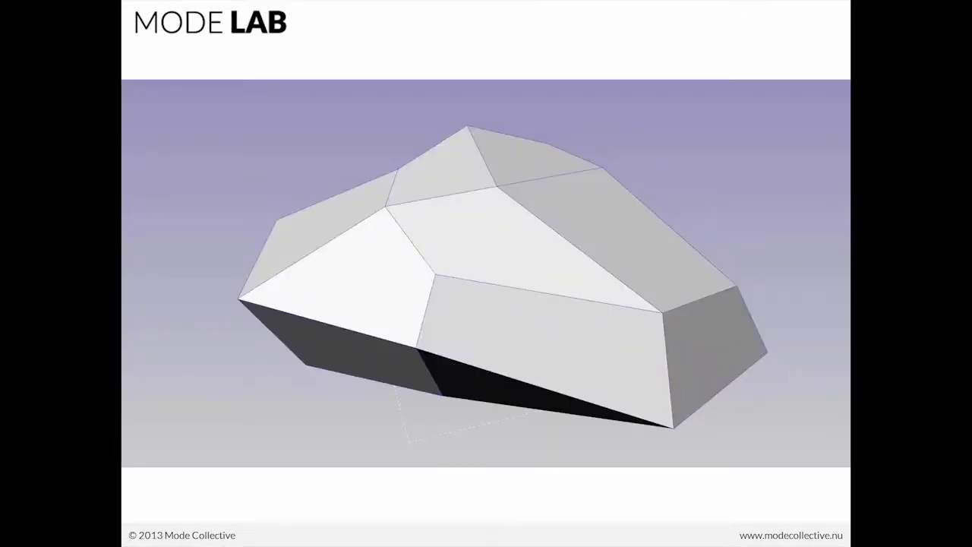
key("Escape")
key("alt+Tab")
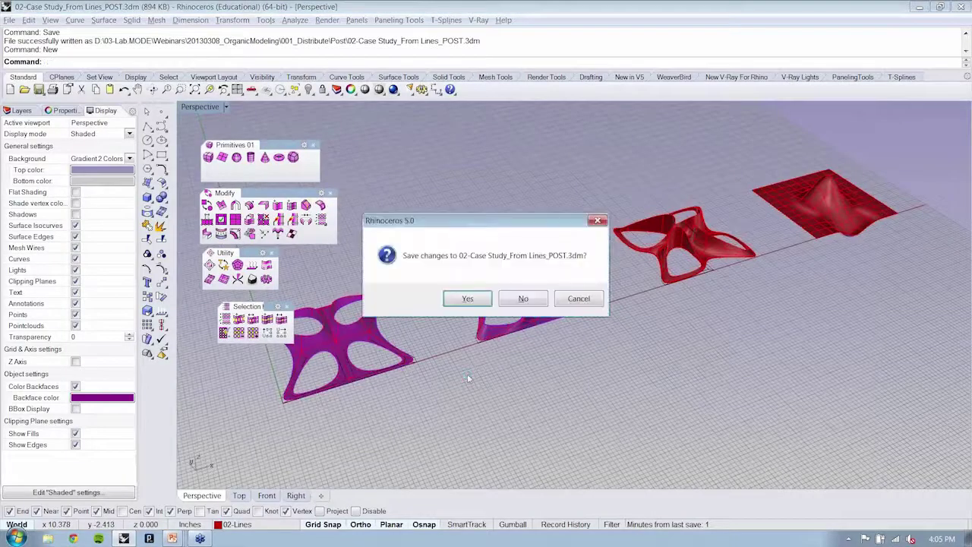
key("n")
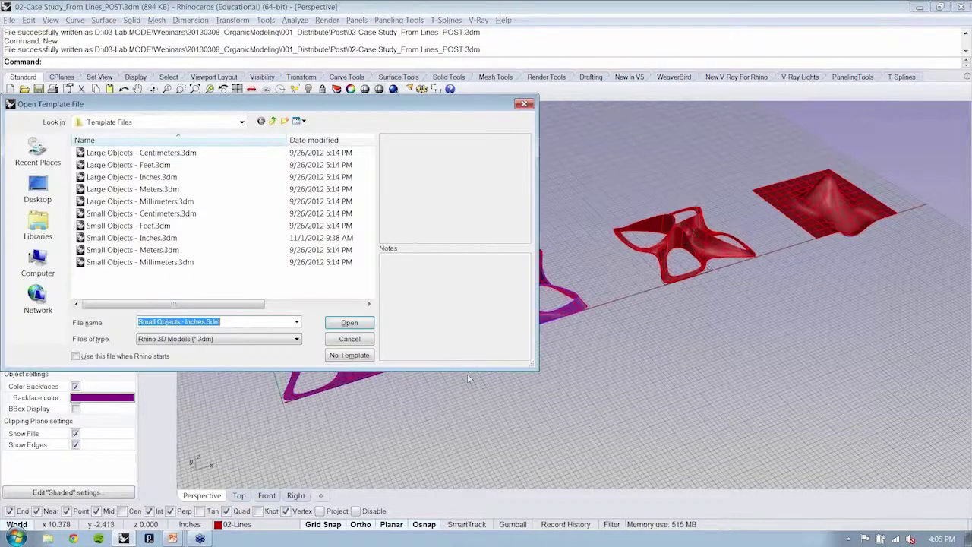
key("Return")
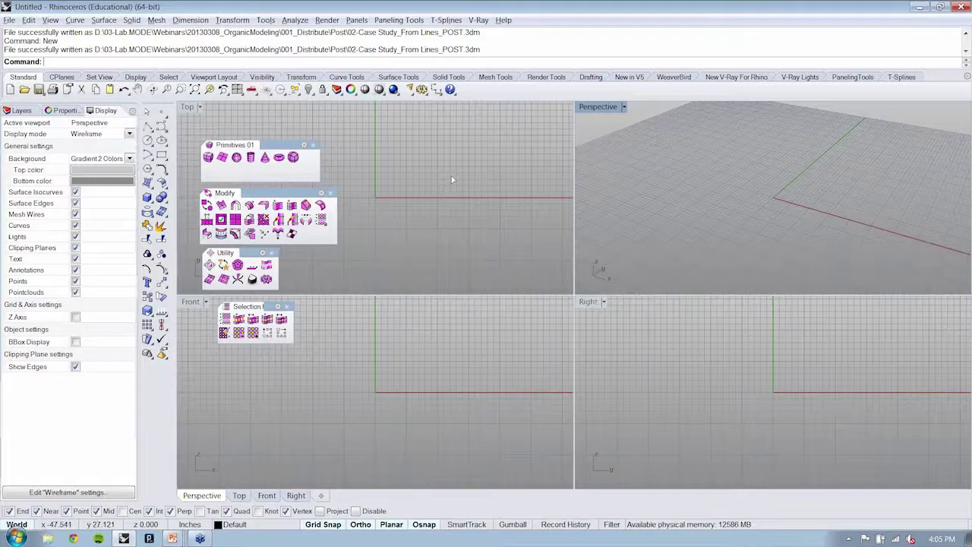
Create a box-type quadball near the origin with two edge segments per side and no axial symmetry in a maximized Perspective view
key("ctrl+F4")
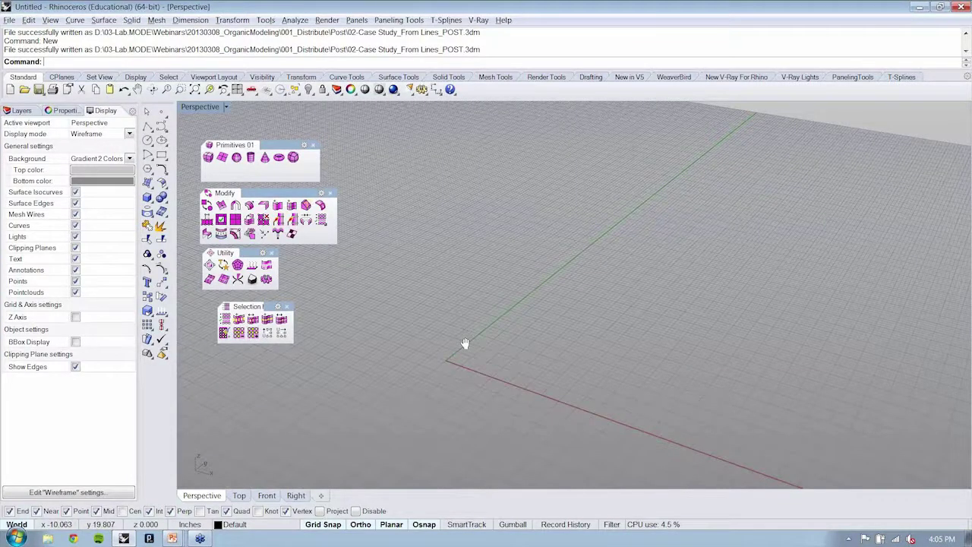
right_click_drag(465, 343, 309, 163)
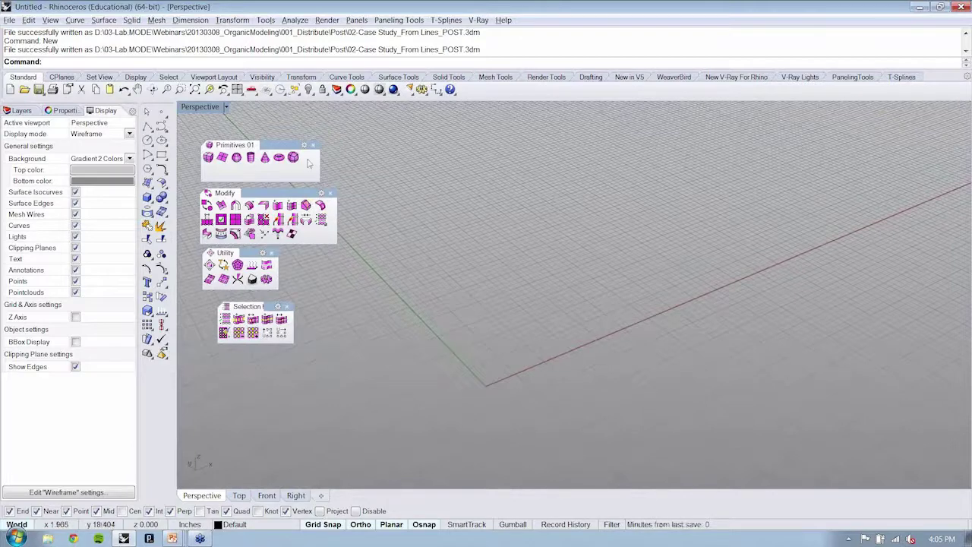
left_click(293, 157)
left_click(504, 292)
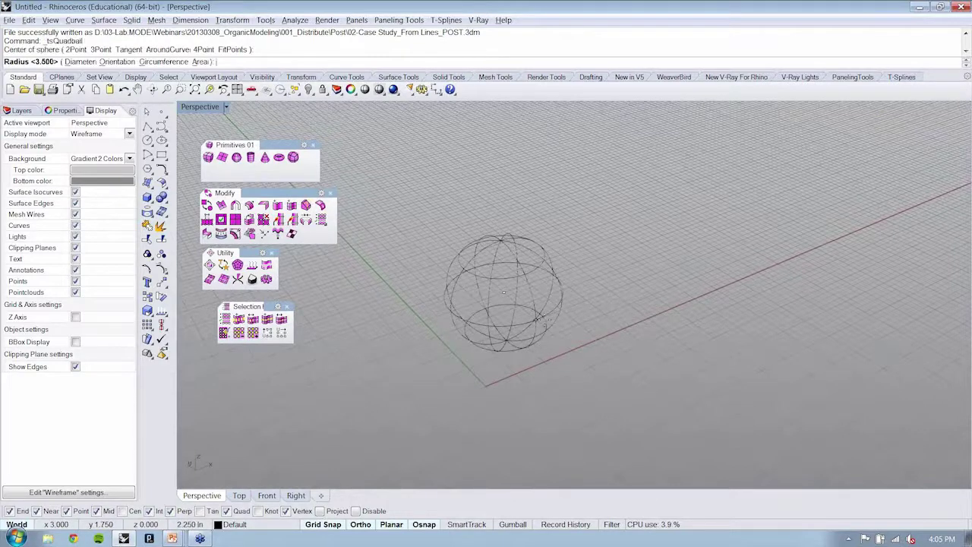
left_click(555, 330)
left_click(131, 61)
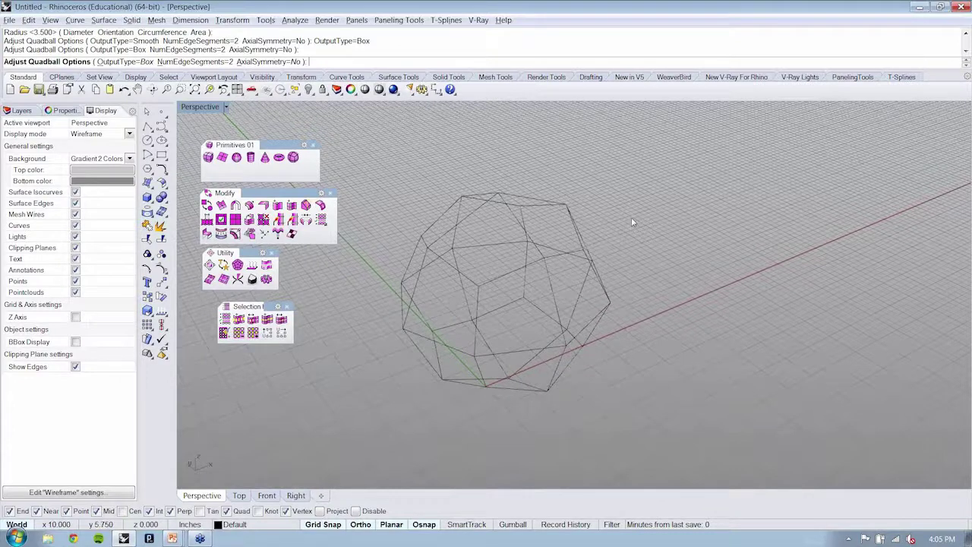
key("Return")
Move the quadball mesh vertically so that it stands above the ground plane
right_click_drag(631, 217, 605, 263)
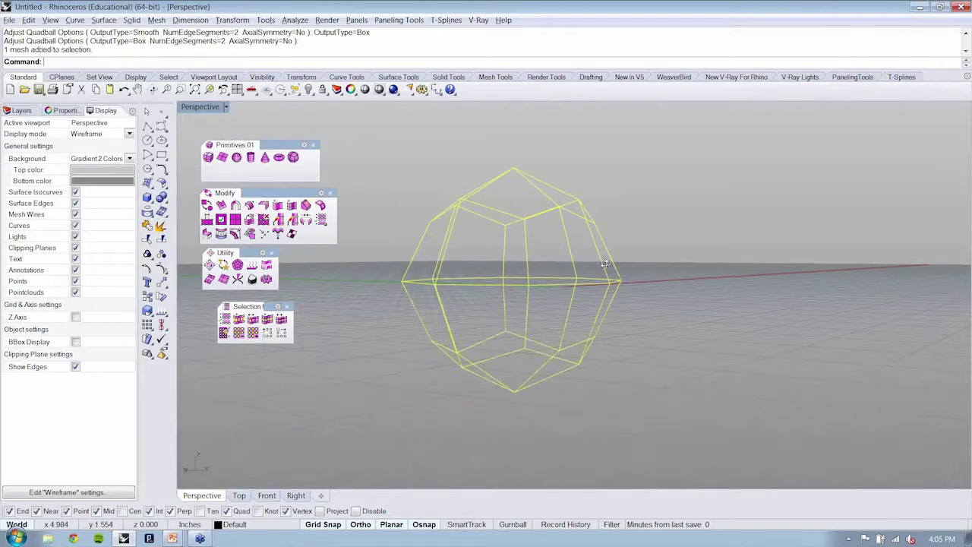
right_click_drag(604, 263, 645, 280)
type("M")
key("Return")
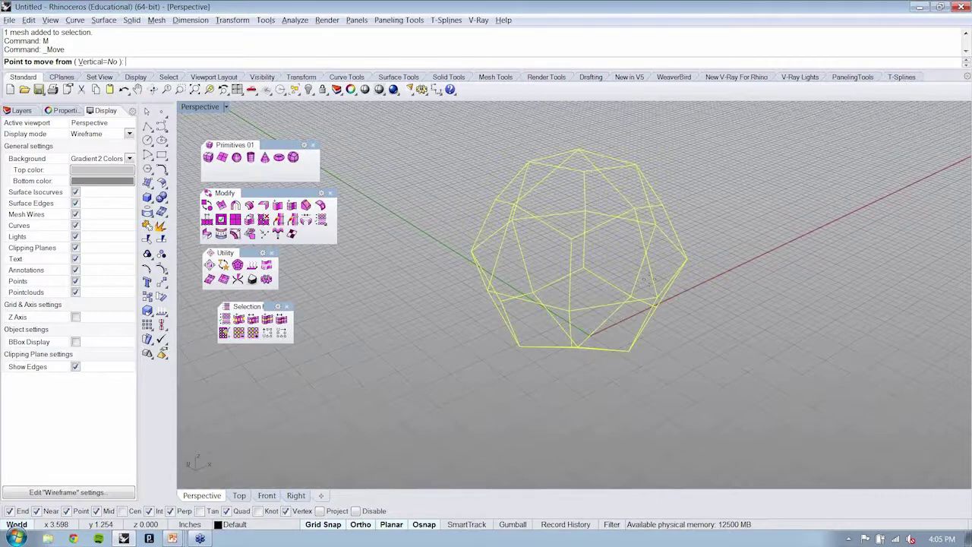
type("v")
key("Return")
left_click(645, 279)
key("Return")
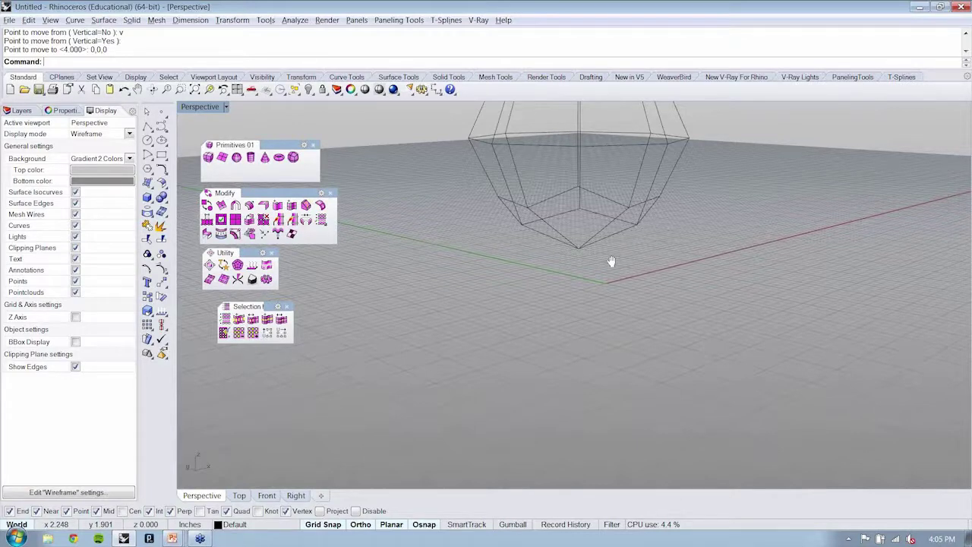
right_click_drag(611, 262, 602, 327)
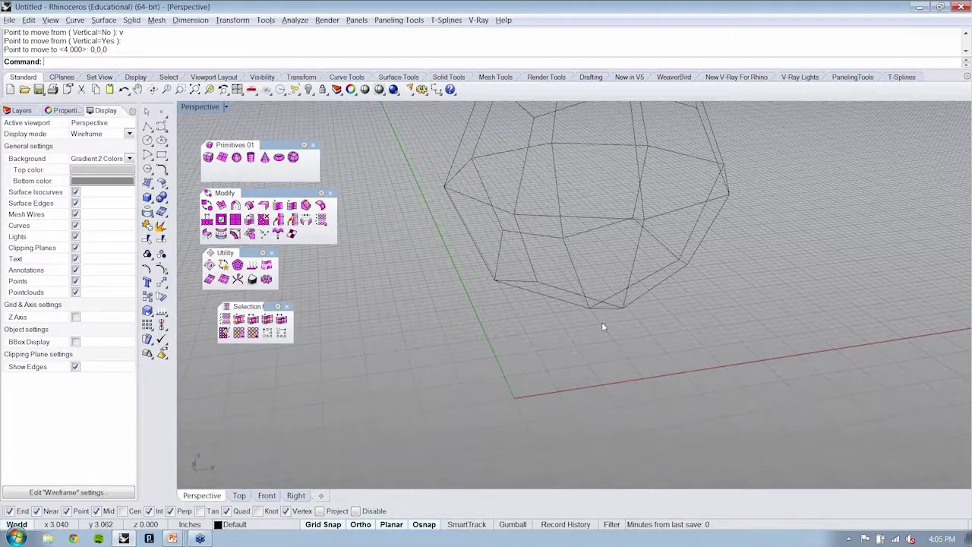
Turn on T-Splines edit mode for the quadball and switch it to vertex editing
left_click(641, 353)
right_click_drag(602, 322, 684, 357)
left_click(901, 77)
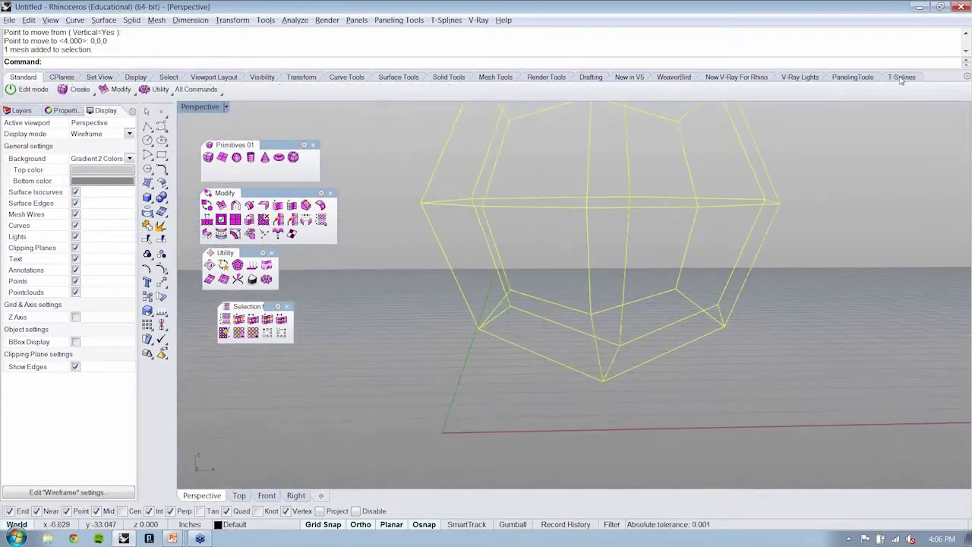
left_click(27, 88)
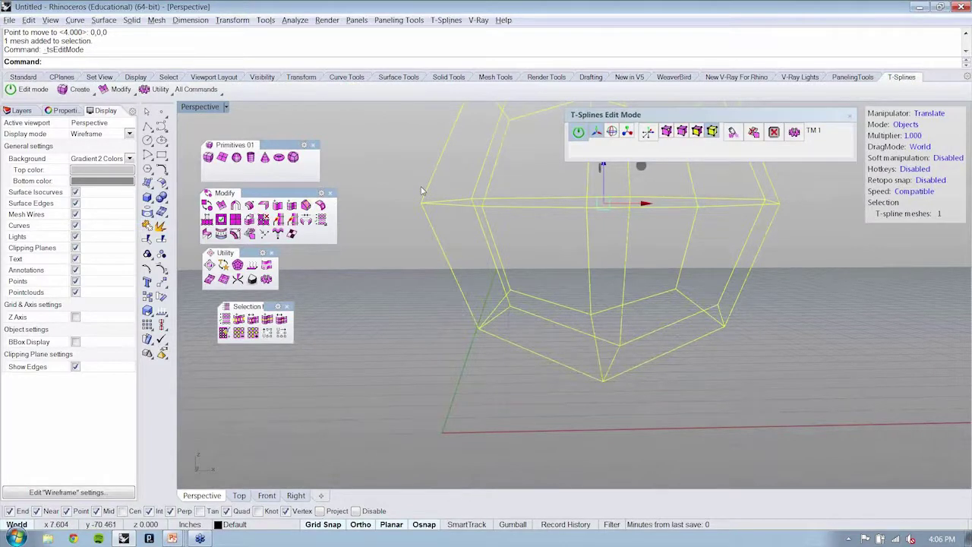
right_click_drag(423, 191, 669, 234)
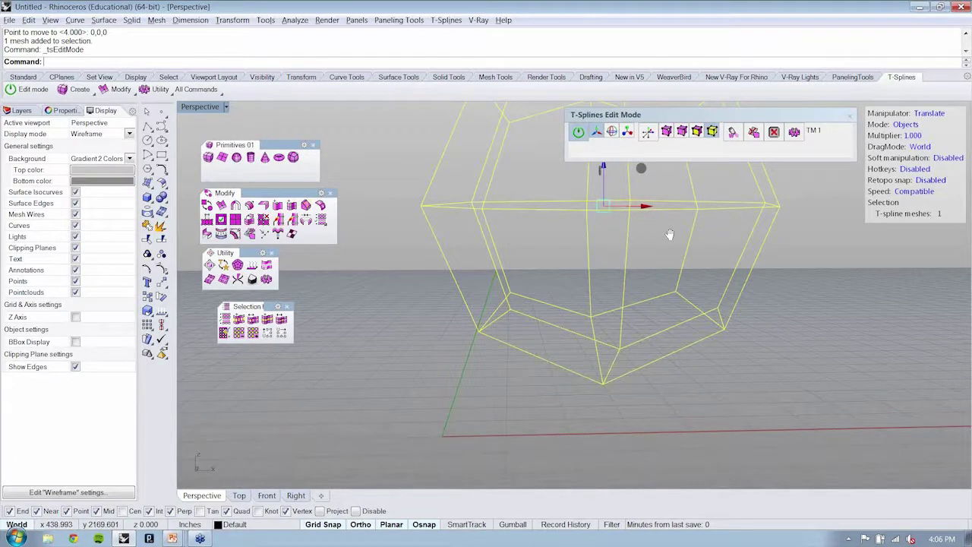
right_click_drag(669, 234, 671, 134)
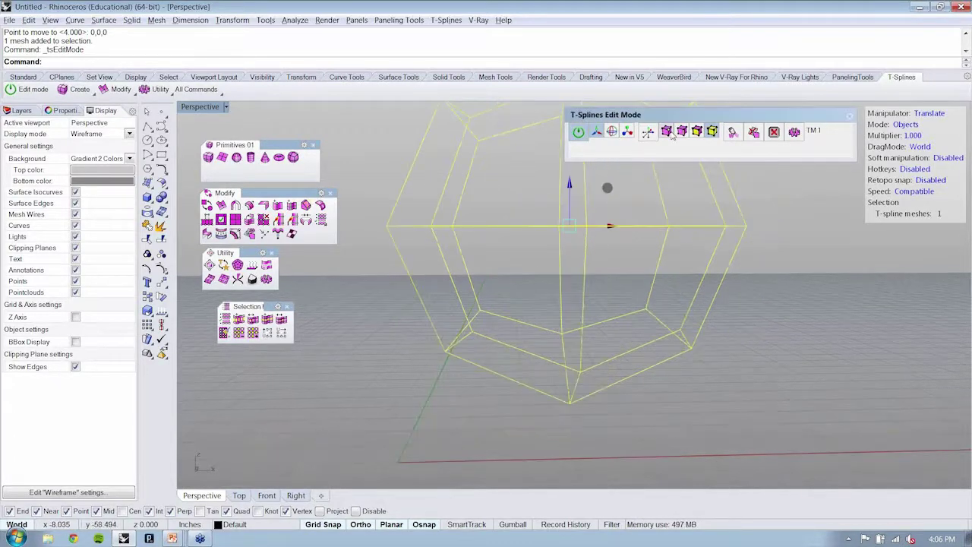
left_click(667, 131)
Flatten the quadball's eight lower-ring vertices onto the ground plane with SetPt, using only Z aligned to world, and clear the selection
double_click(637, 367)
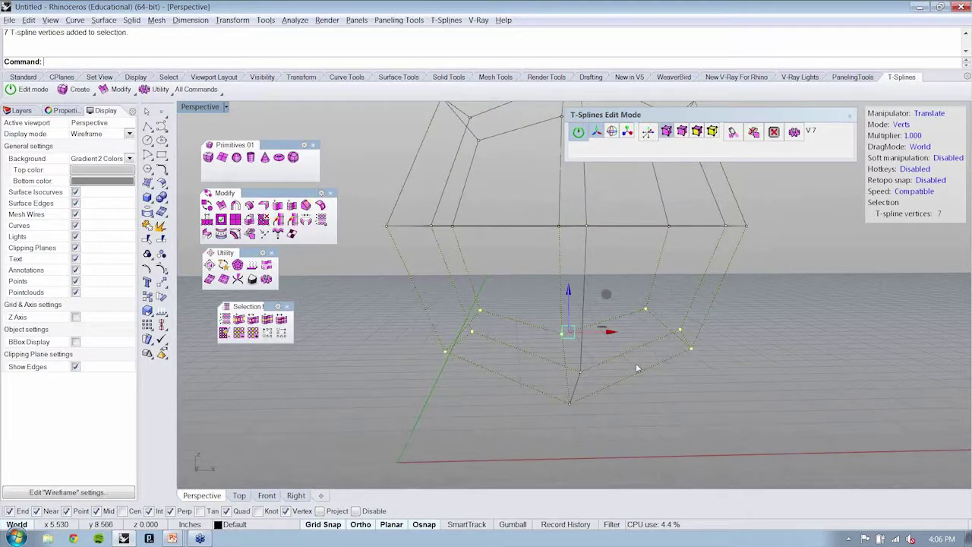
right_click_drag(636, 363, 592, 346)
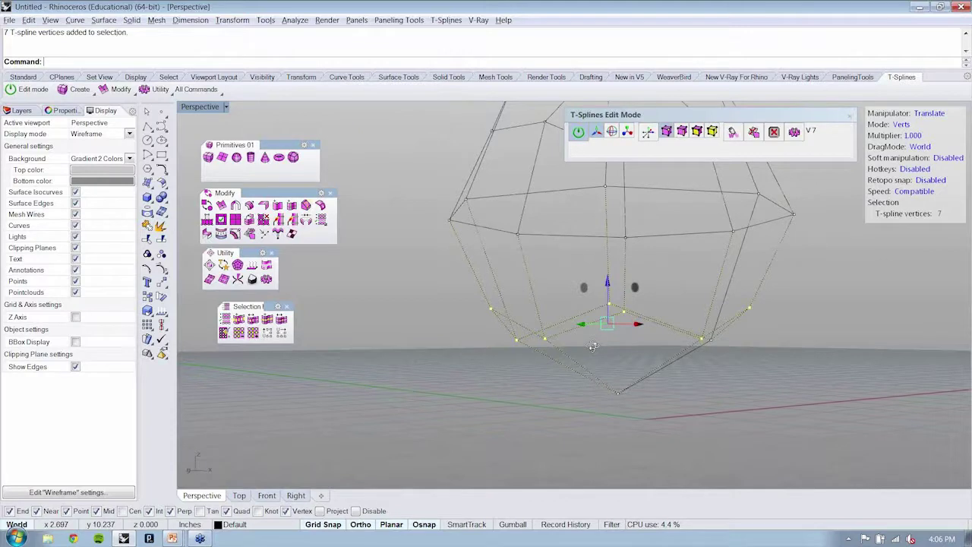
right_click_drag(592, 347, 545, 356)
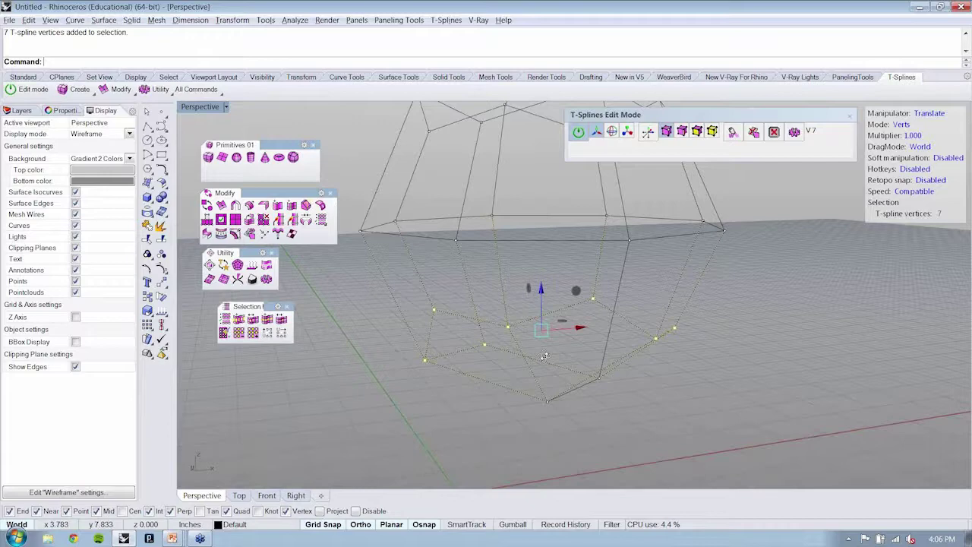
right_click_drag(545, 356, 608, 372)
left_click(633, 385, "shift")
type("SetPt")
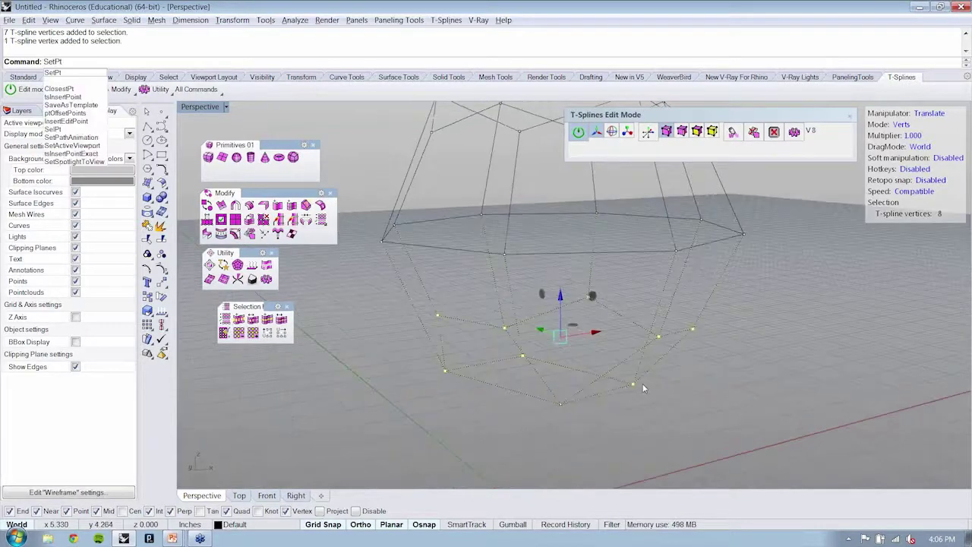
key("Return")
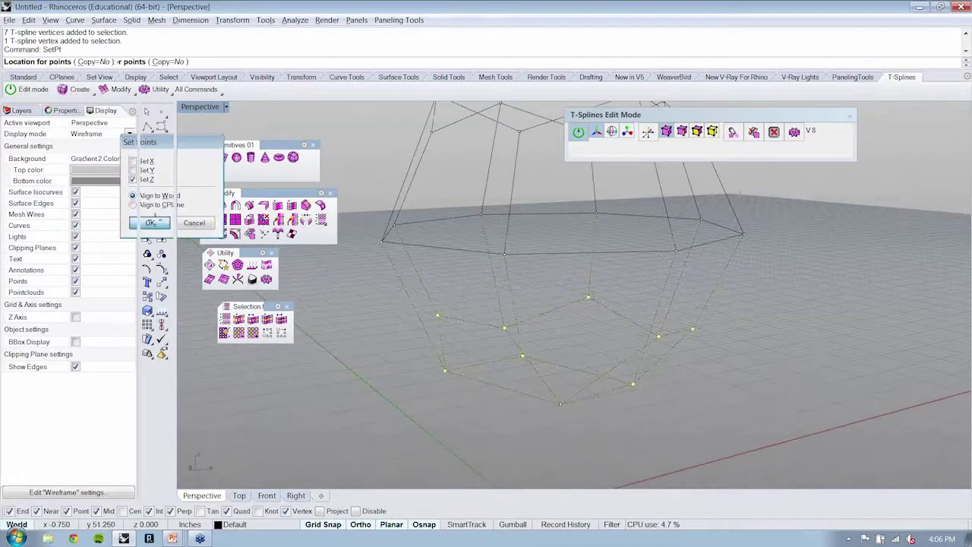
left_click(151, 223)
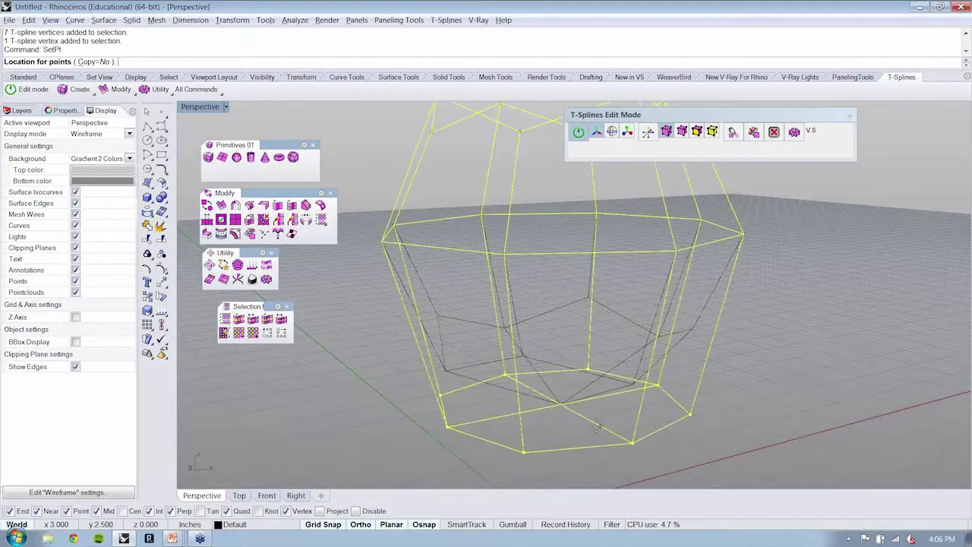
left_click(596, 427)
right_click_drag(596, 427, 804, 368)
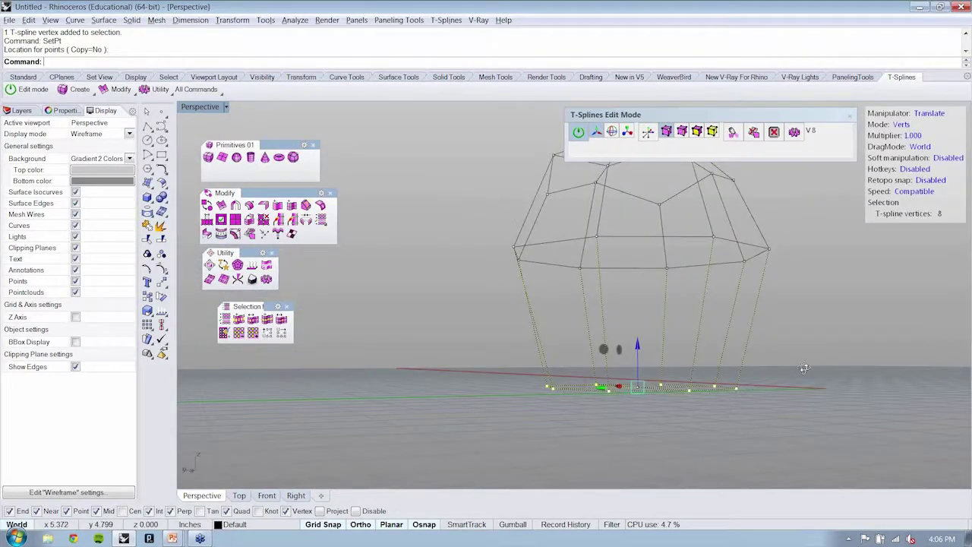
right_click_drag(804, 369, 540, 339)
key("Escape")
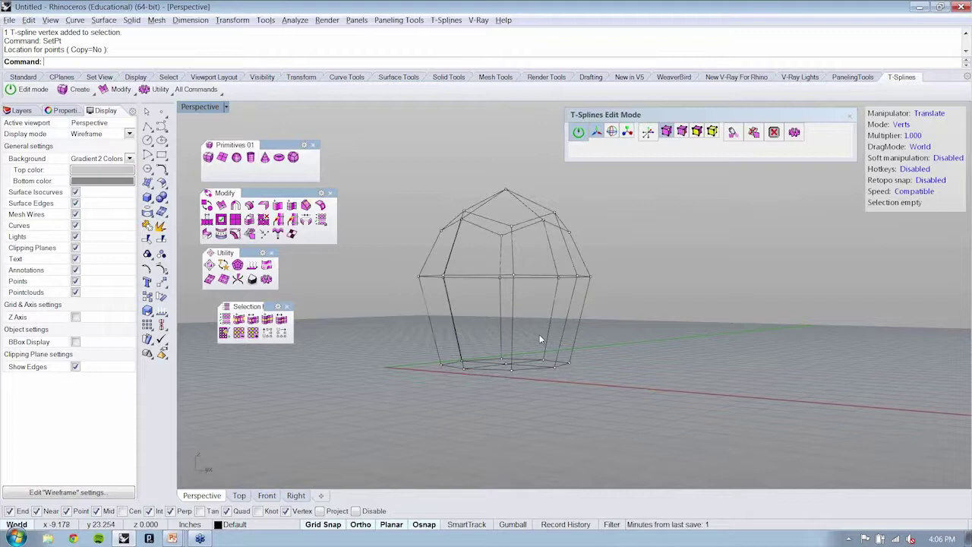
Switch to face editing, set the drag mode to UVN, and pull an upper side face outward to stretch the mesh
right_click_drag(540, 339, 632, 349)
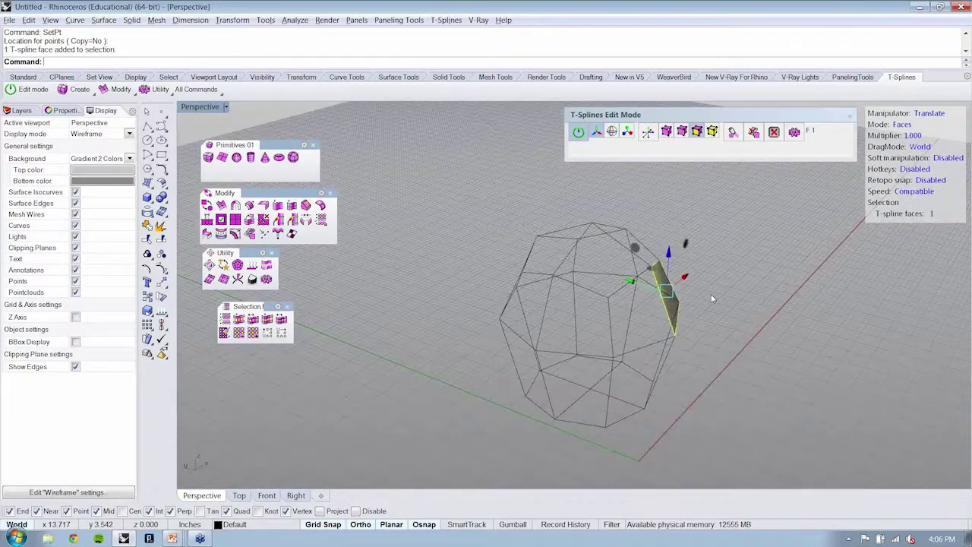
scroll(613, 258, "up", 5)
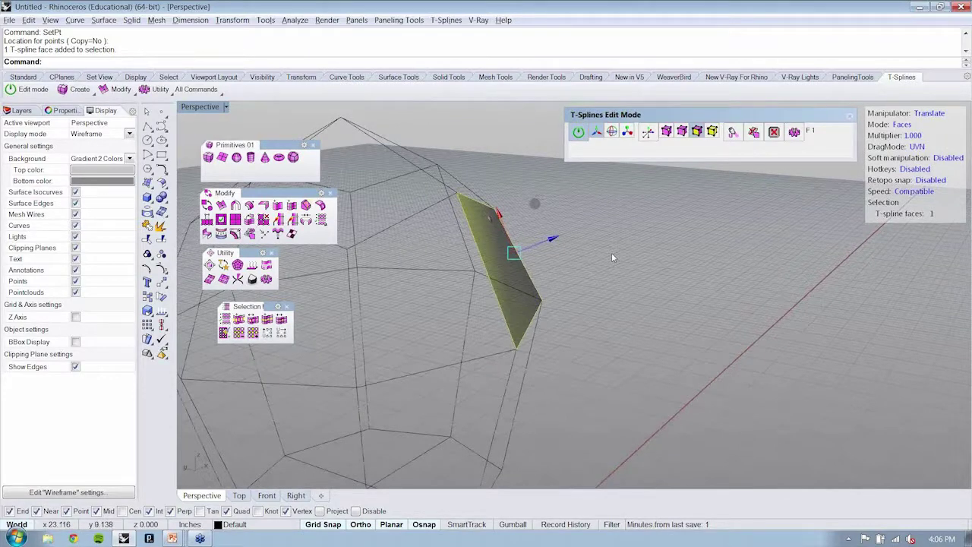
right_click_drag(613, 258, 642, 294)
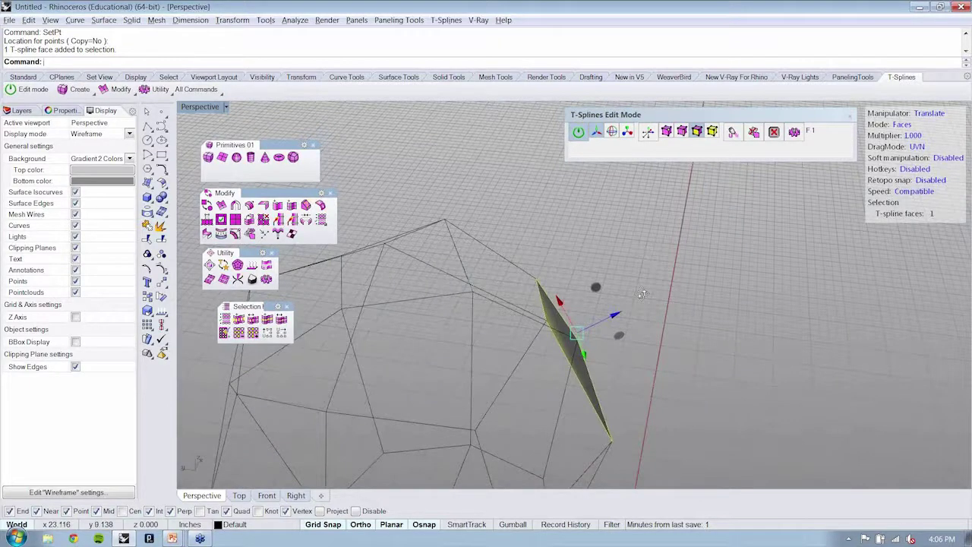
Move the lower side face nearest the origin outward and set the Perspective viewport to Shaded display
left_click(502, 365)
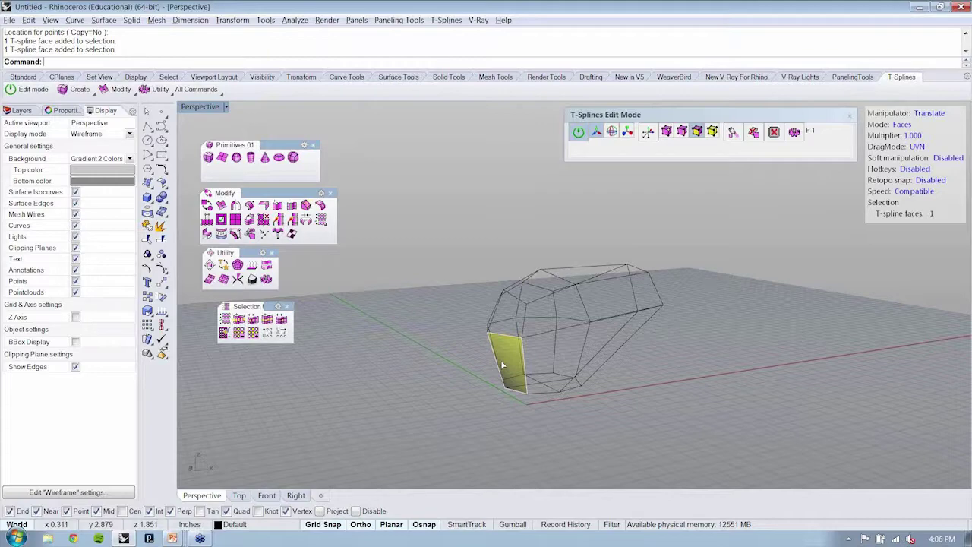
right_click_drag(500, 360, 541, 355)
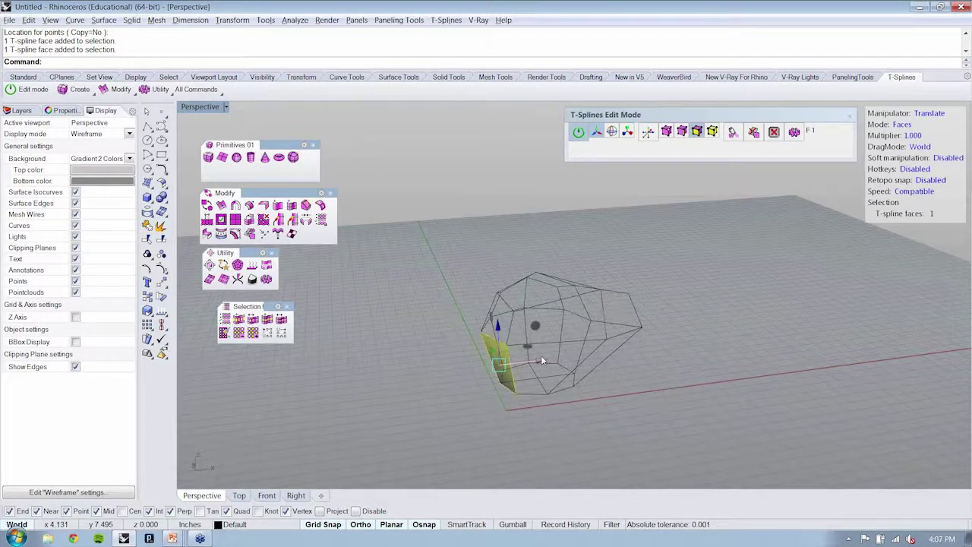
right_click_drag(541, 359, 682, 385)
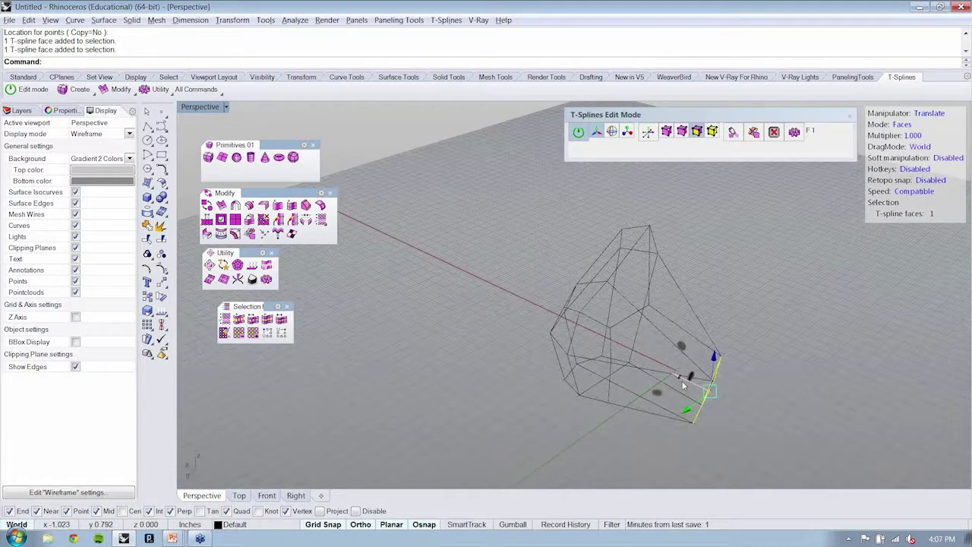
right_click_drag(682, 386, 714, 133)
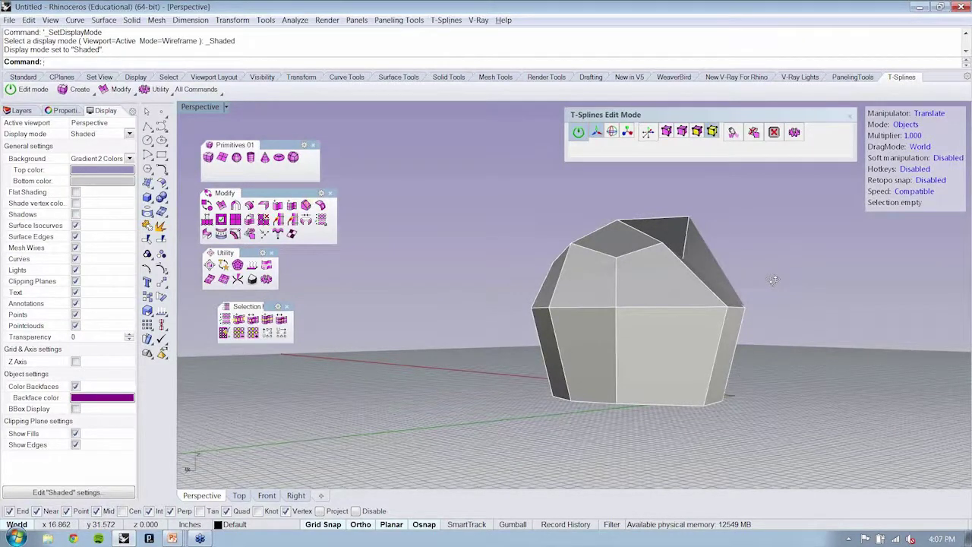
Rename the Default layer to 00-TSPLINE INPUT and make Layer 01 the current layer
right_click_drag(773, 280, 794, 326)
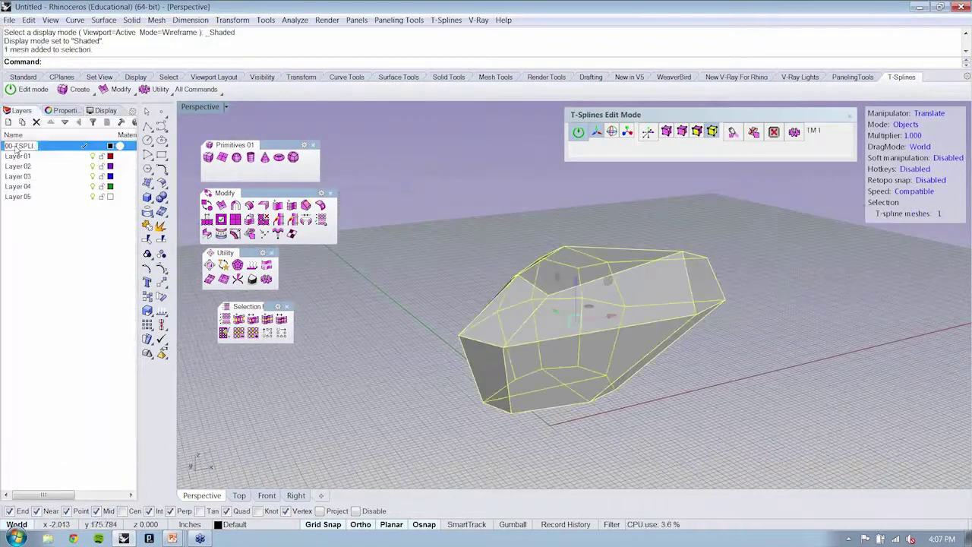
key("Return")
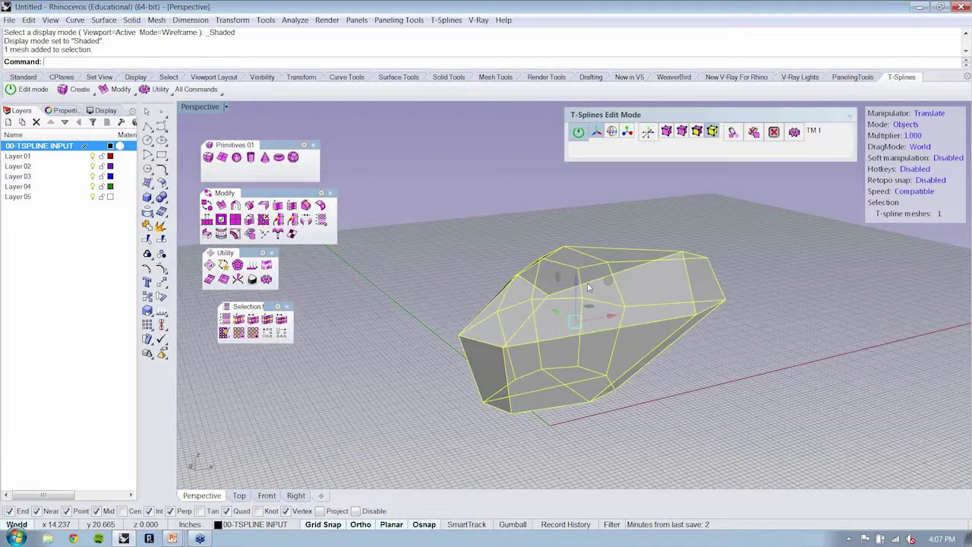
right_click_drag(588, 287, 584, 284)
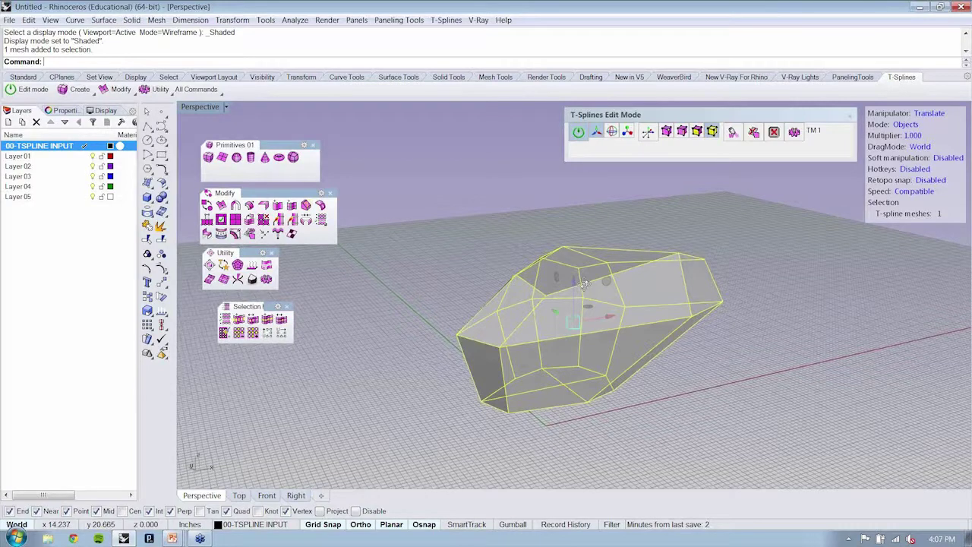
right_click_drag(583, 285, 562, 283)
left_click(46, 155)
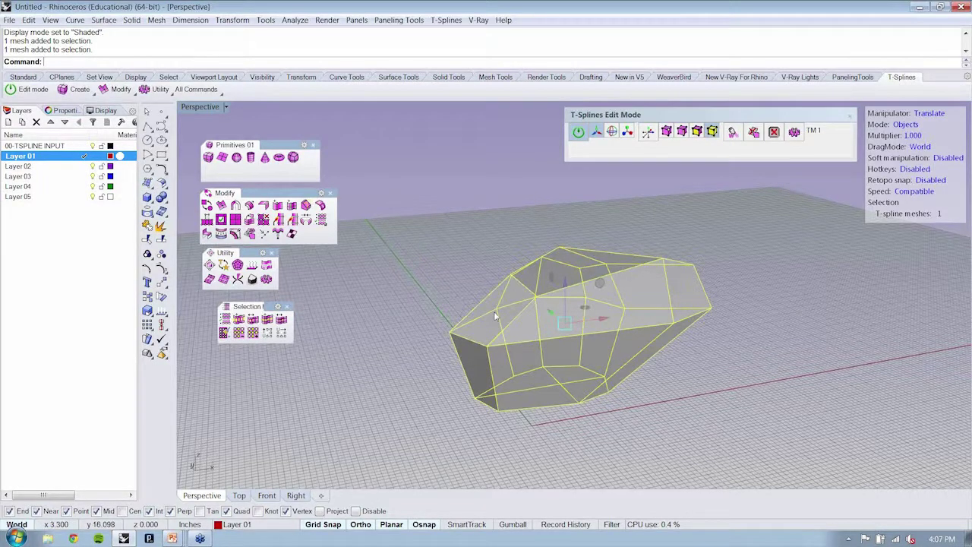
Extract all edges of the T-splines mesh as curves onto Layer 01 and hide the 00-TSPLINE INPUT layer
right_click_drag(495, 315, 511, 297)
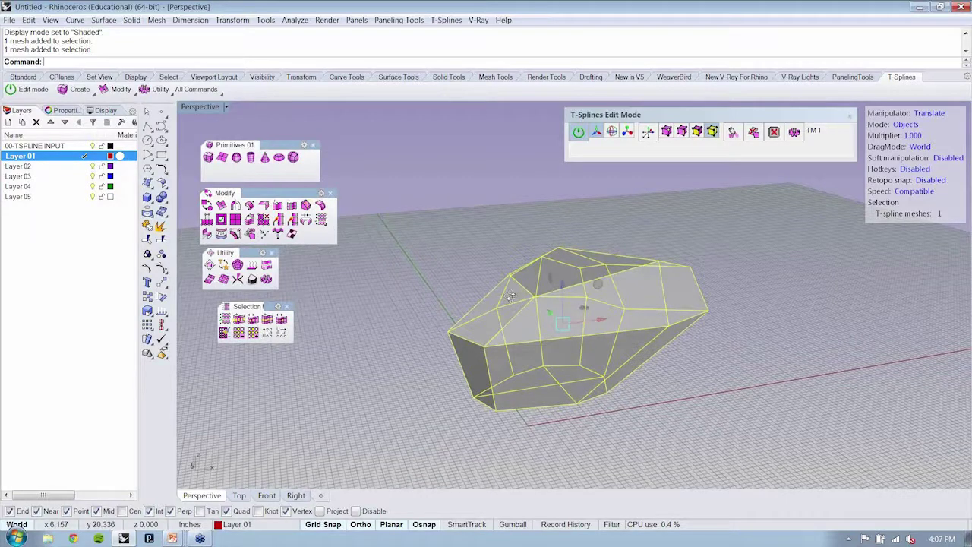
right_click_drag(511, 296, 532, 292)
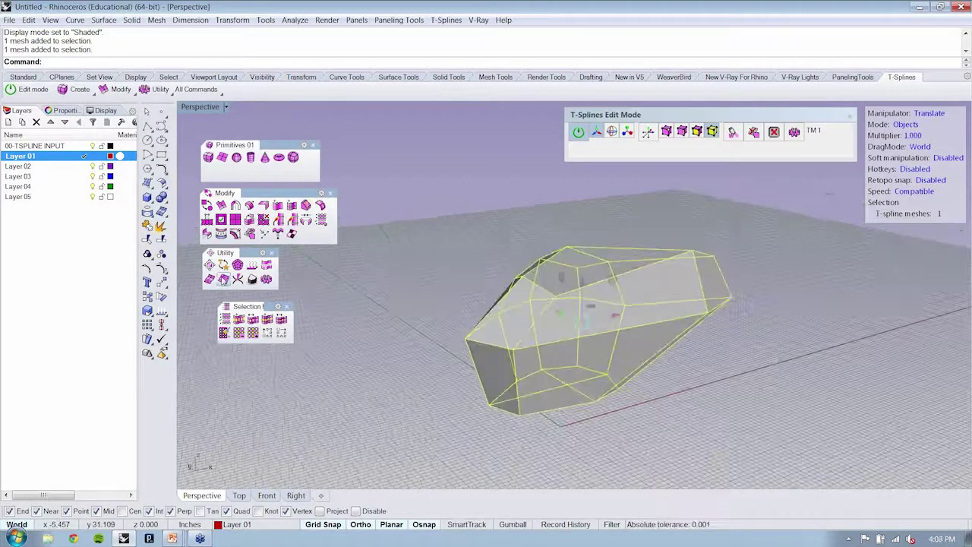
left_click(223, 279)
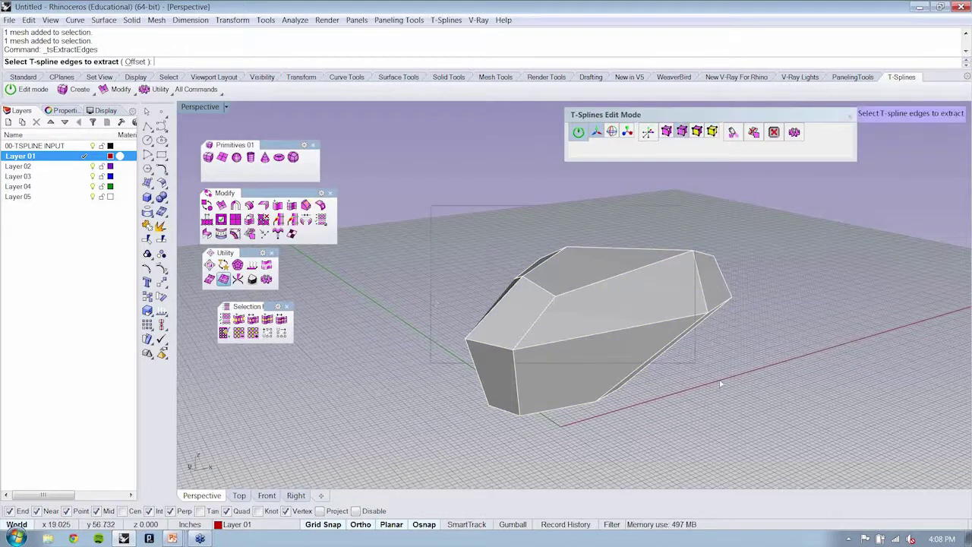
left_click_drag(721, 384, 789, 414)
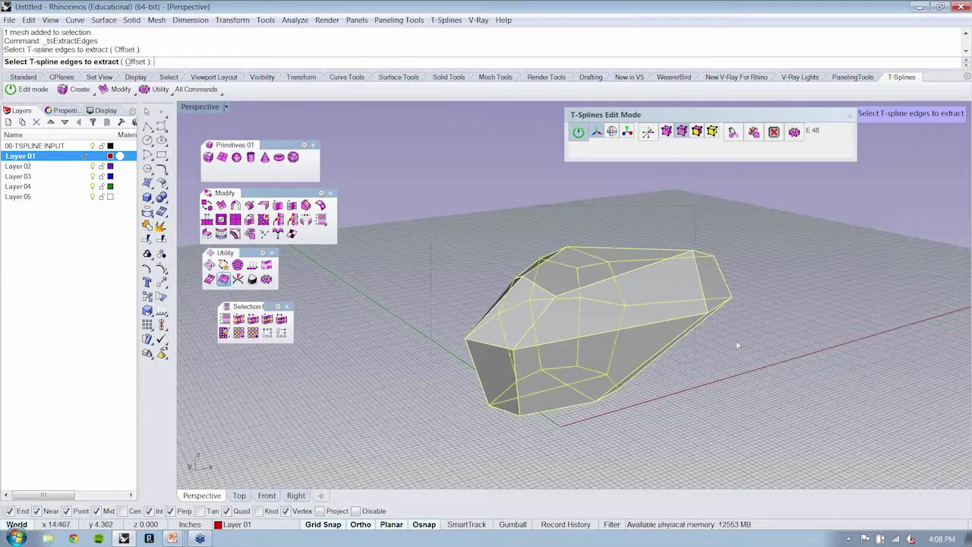
key("Return")
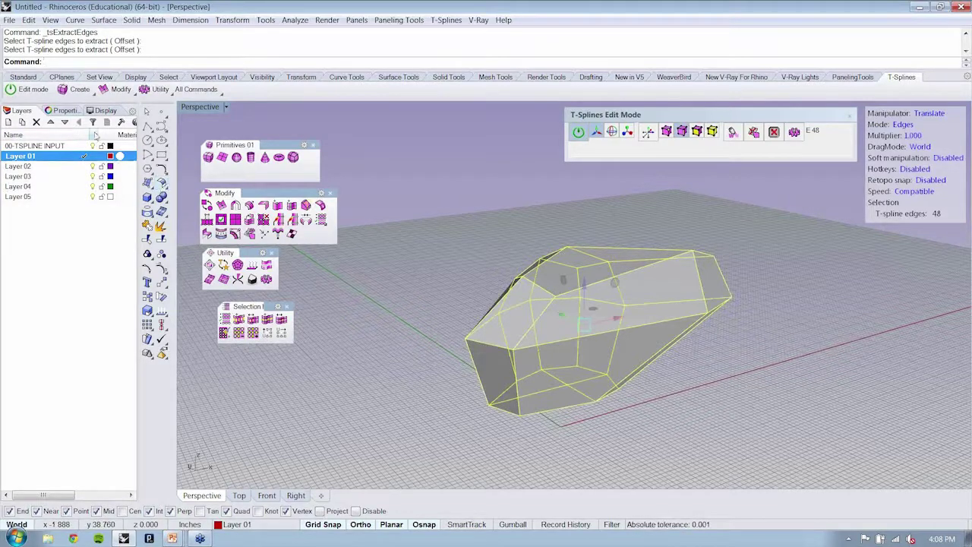
left_click(92, 145)
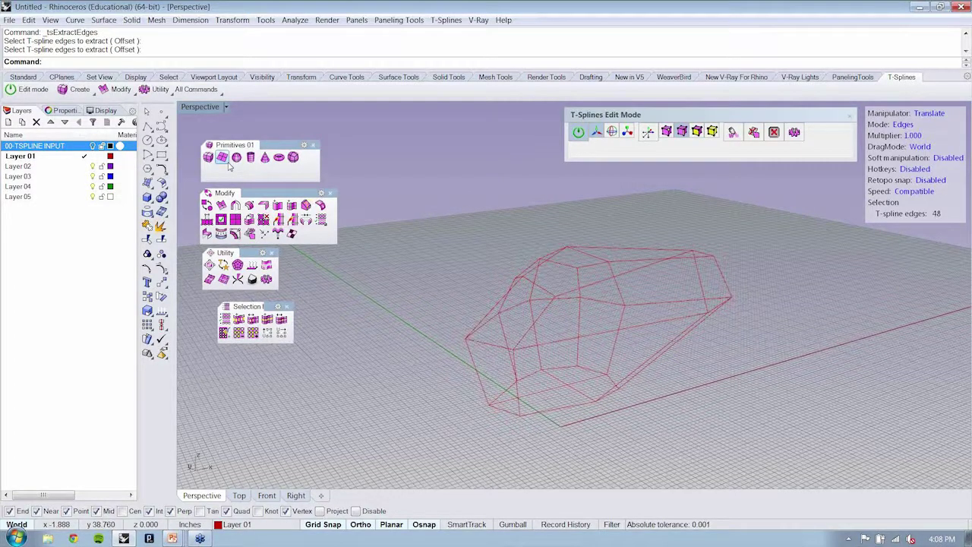
left_click(585, 310)
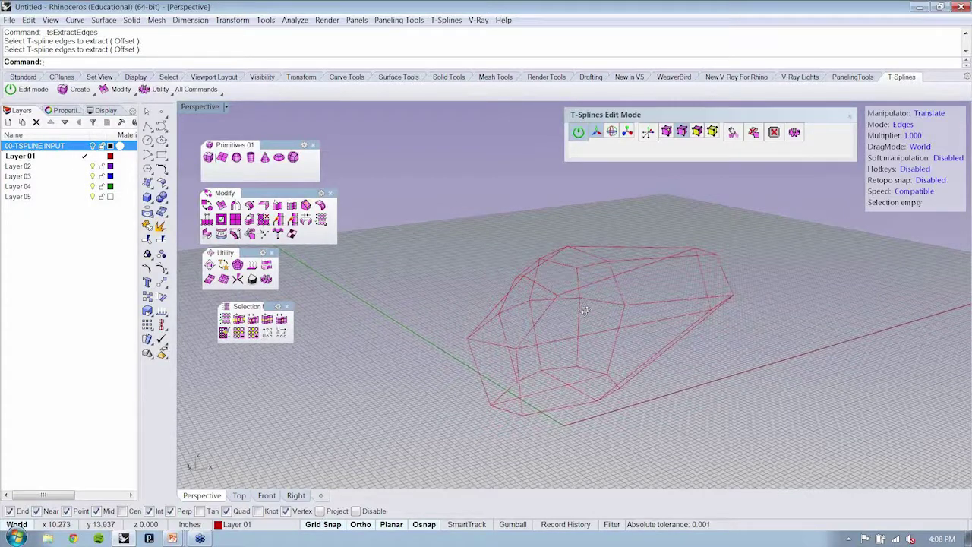
Rename Layer 01 to 01-Edges and make Layer 02 the current layer
right_click_drag(585, 309, 582, 348)
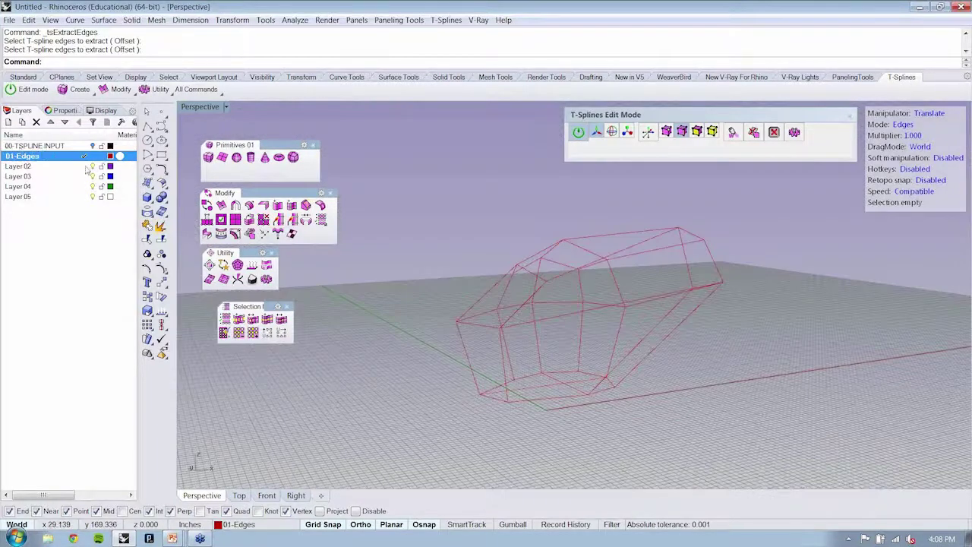
left_click(86, 169)
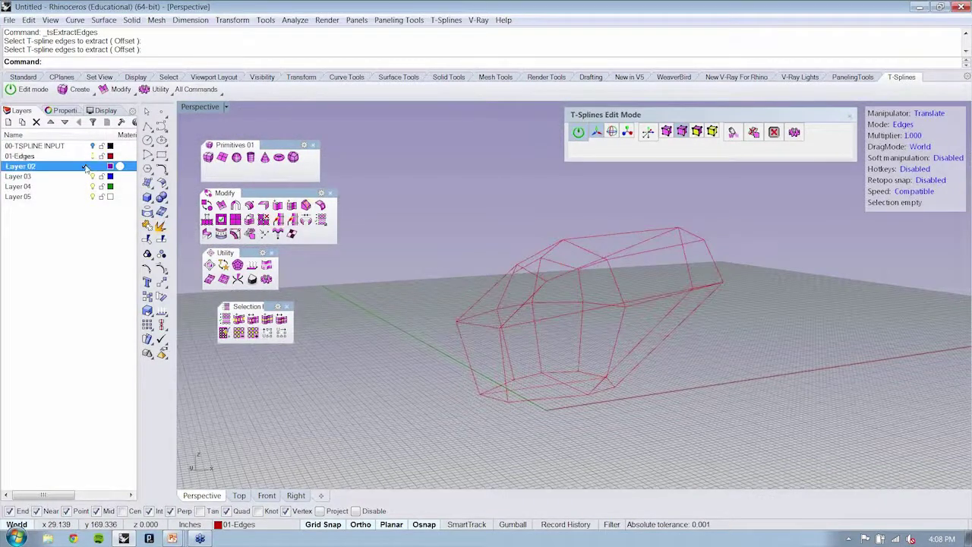
left_click(84, 166)
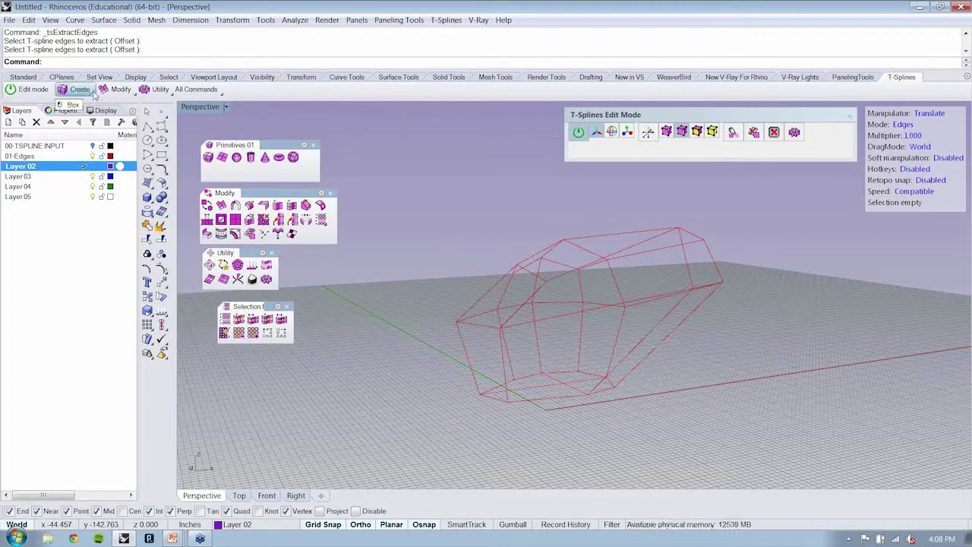
left_click(93, 91)
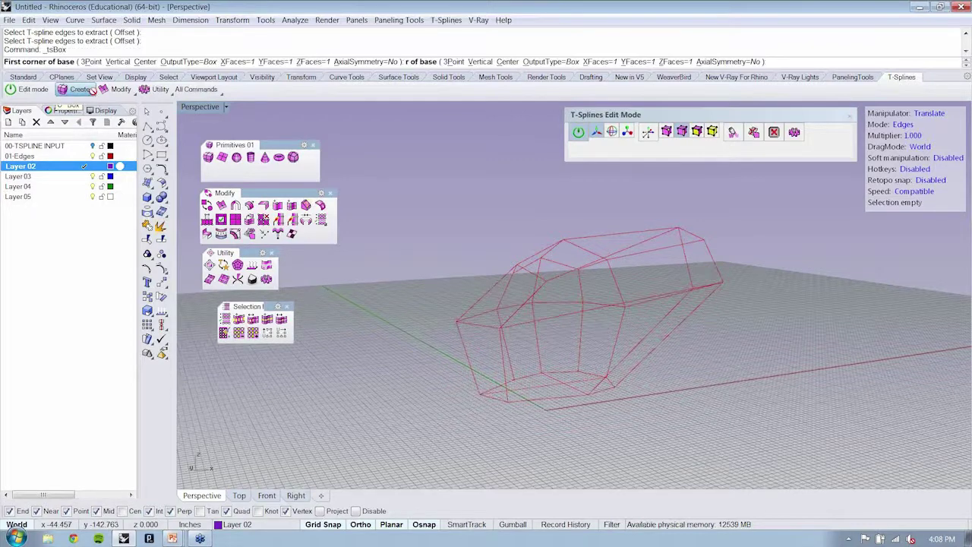
left_click(91, 109)
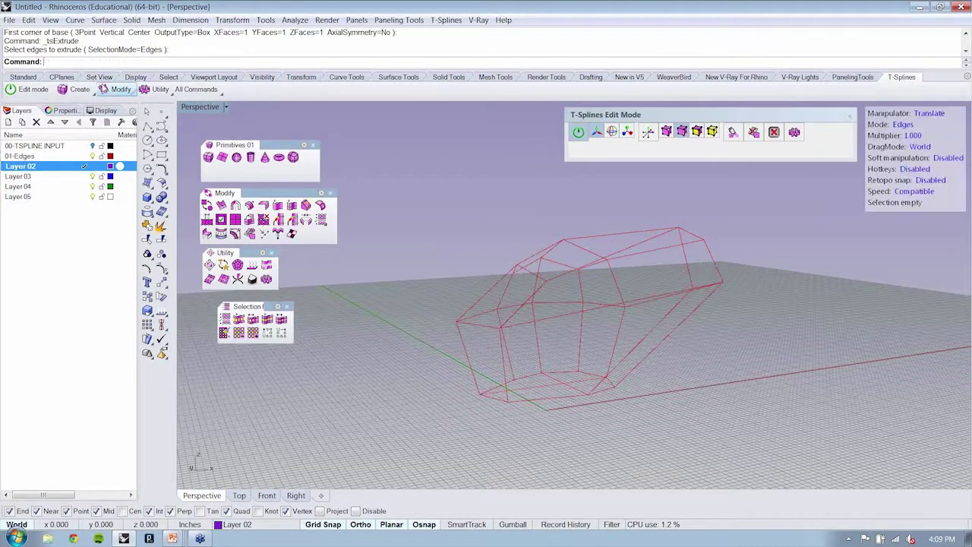
key("Escape")
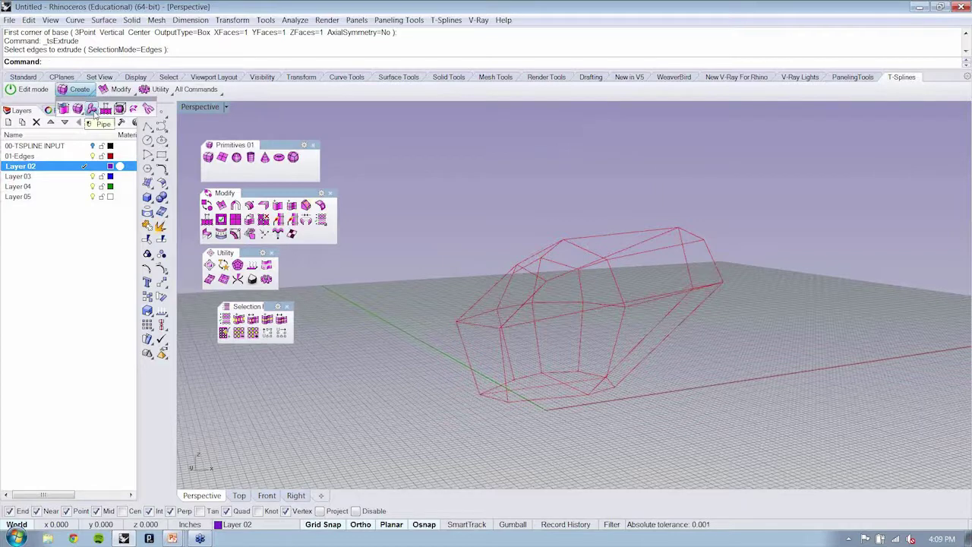
Start a T-Splines Pipe on all the extracted edge curves
left_click(458, 21)
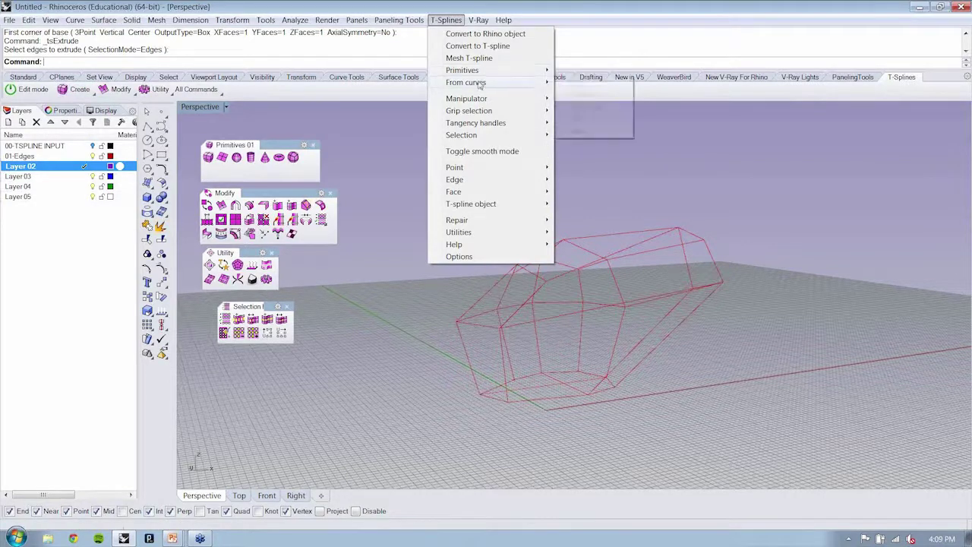
mouse_move(472, 84)
left_click(578, 84)
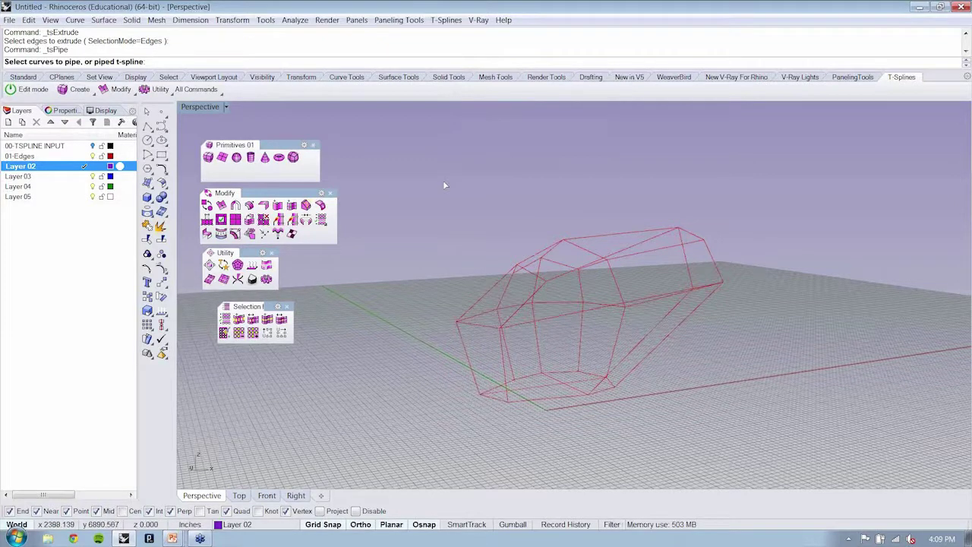
left_click_drag(443, 181, 816, 452)
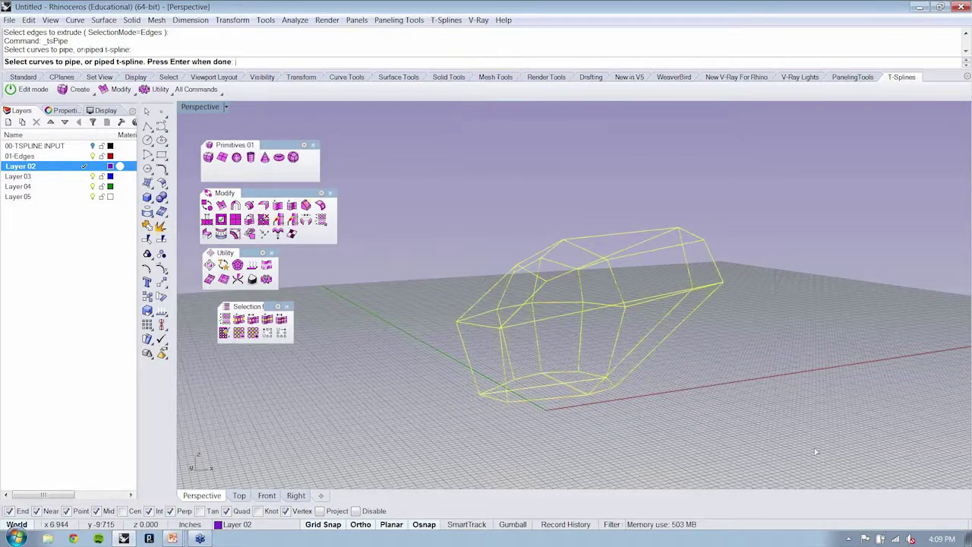
key("Return")
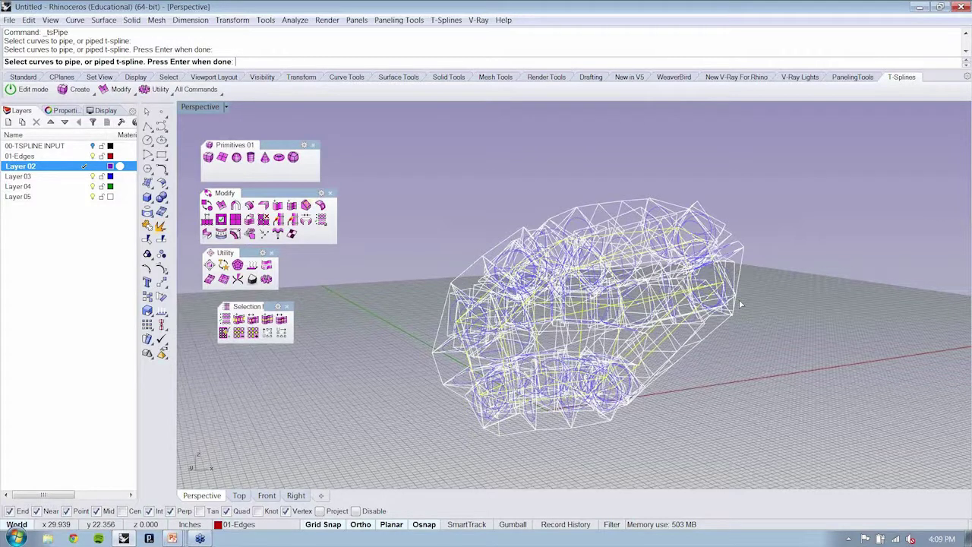
key("Return")
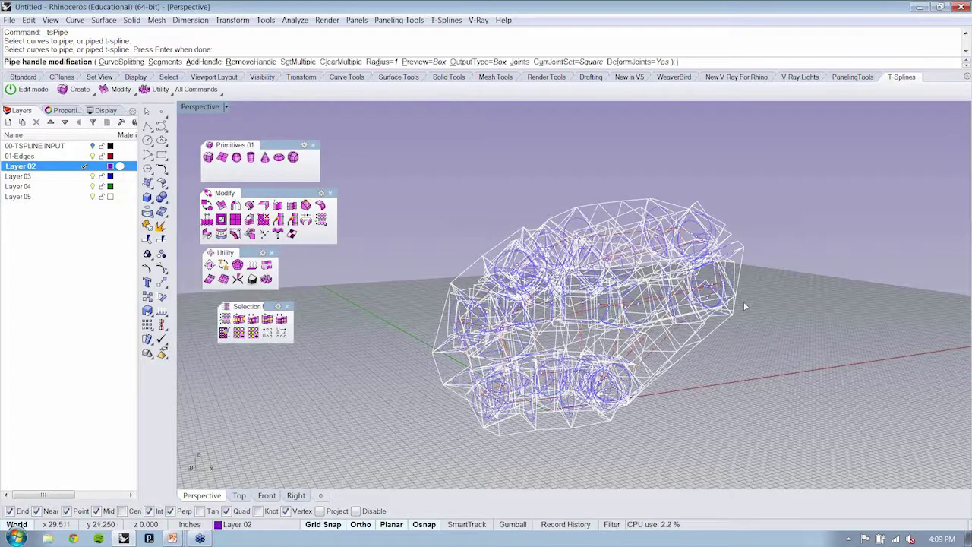
Set the pipe's default radius to 0.1
right_click_drag(745, 307, 623, 284)
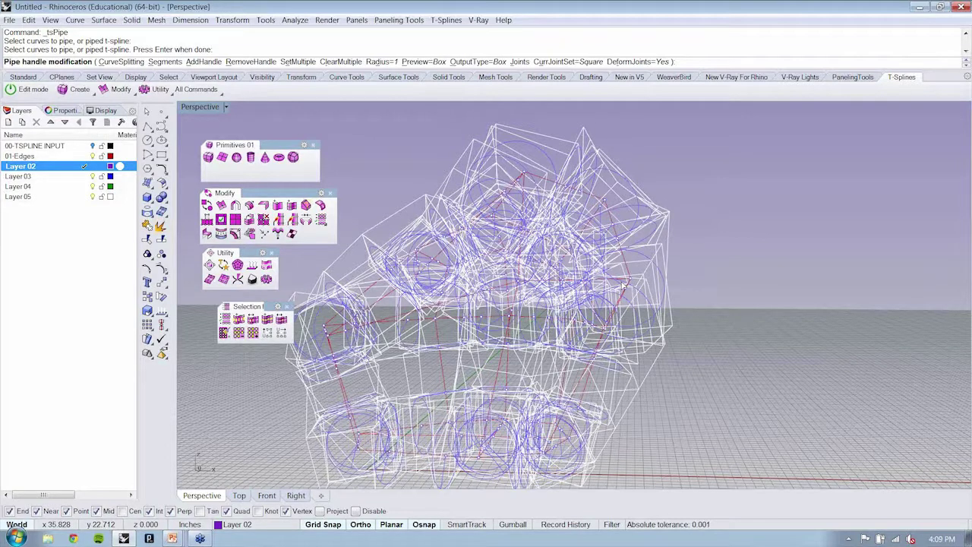
right_click_drag(623, 285, 386, 67)
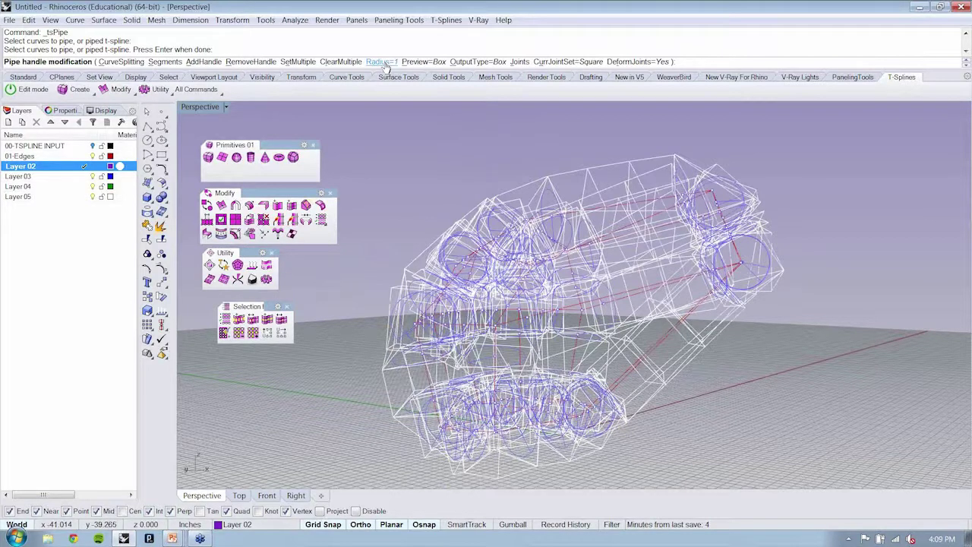
left_click(382, 62)
type(".1")
key("Return")
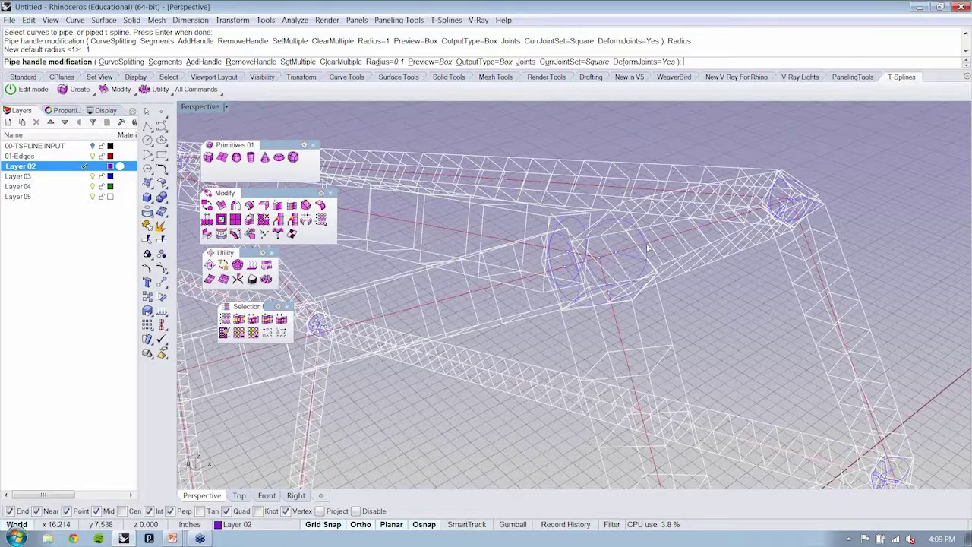
scroll(486, 304, "down", 10)
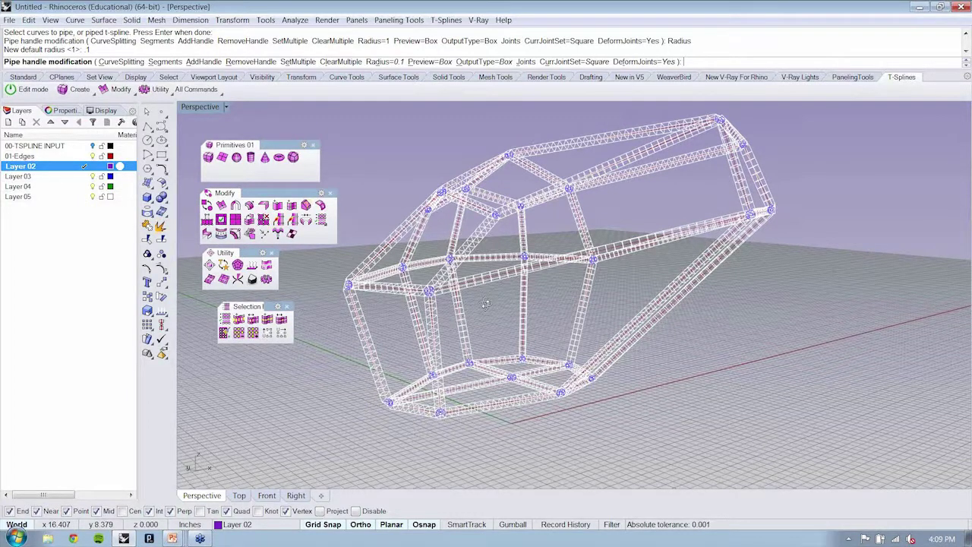
Select the center points of all the piped curves and set their number of segments to 3
right_click_drag(486, 304, 532, 296)
left_click(165, 62)
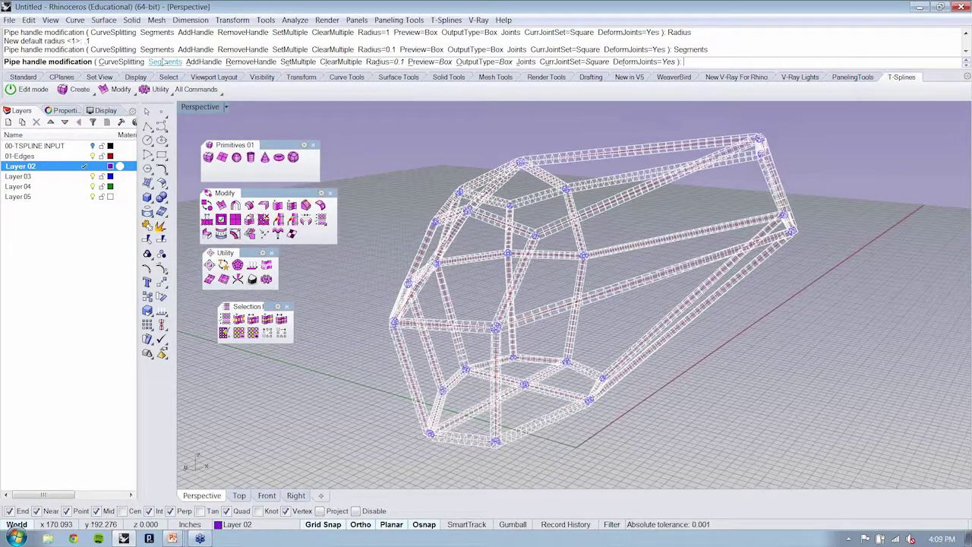
left_click(165, 62)
scroll(532, 215, "up", 3)
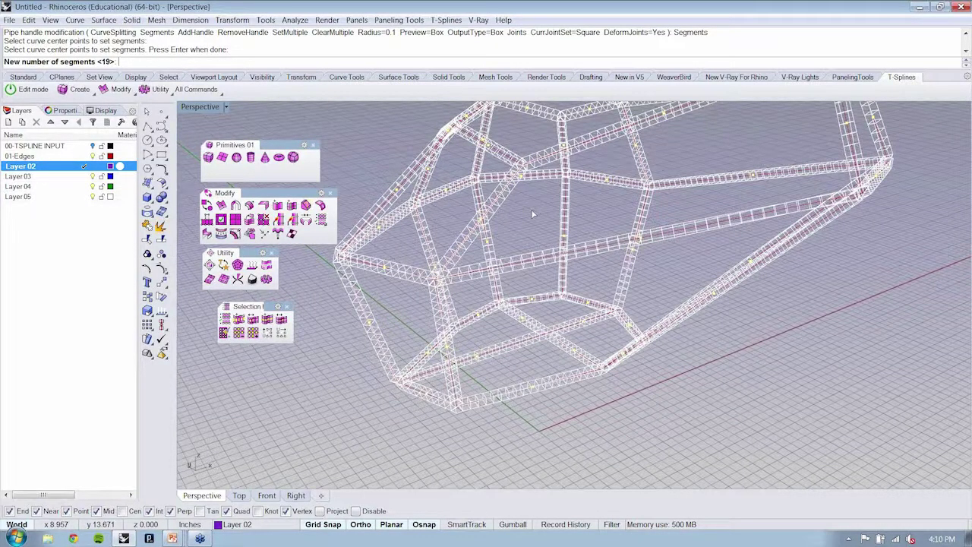
type("3")
key("Return")
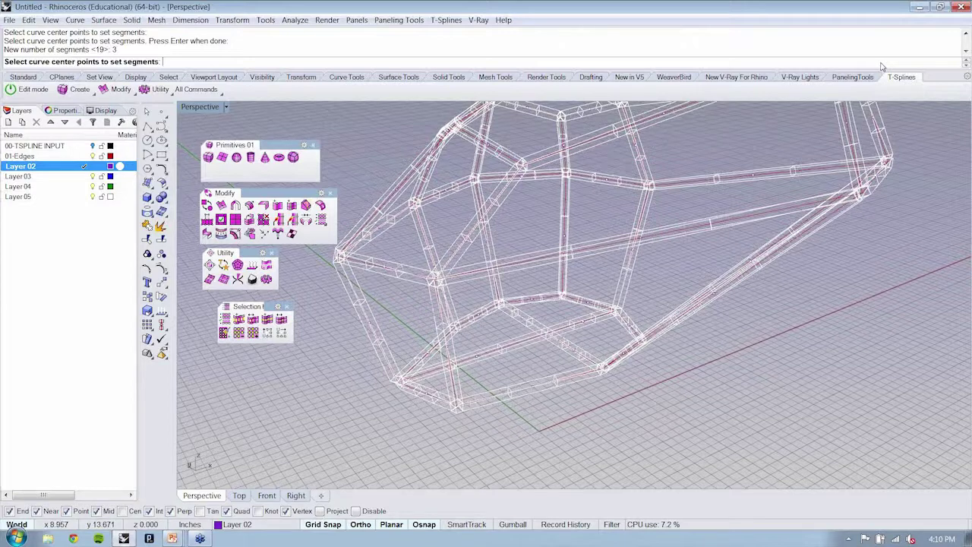
Check the pipe preview from other angles and complete the pipe with box output
right_click_drag(836, 137, 763, 327)
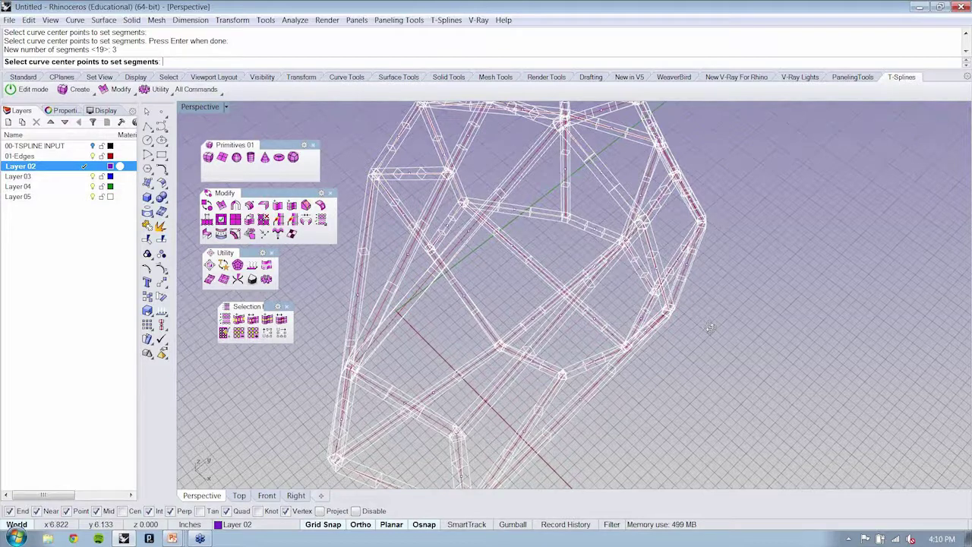
right_click_drag(709, 328, 718, 309)
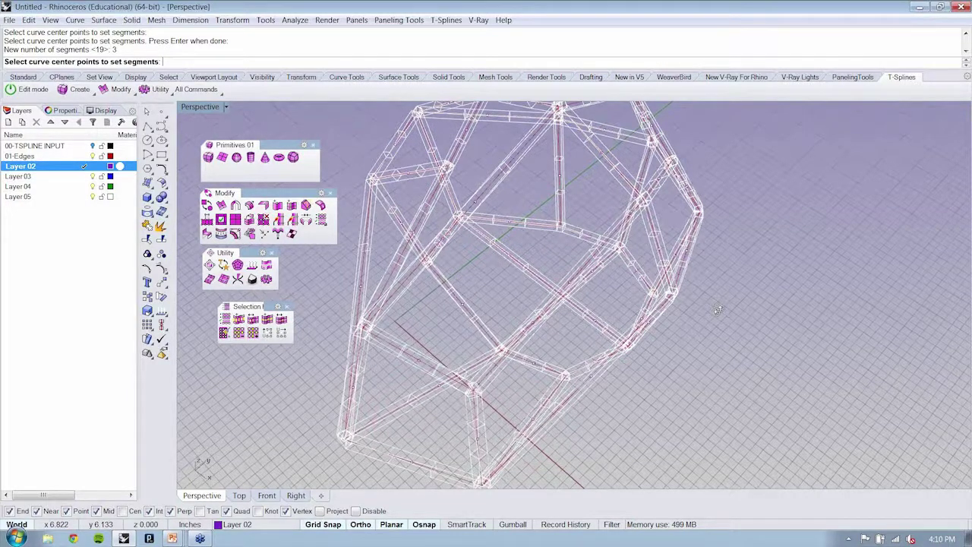
key("Return")
right_click_drag(719, 310, 681, 260)
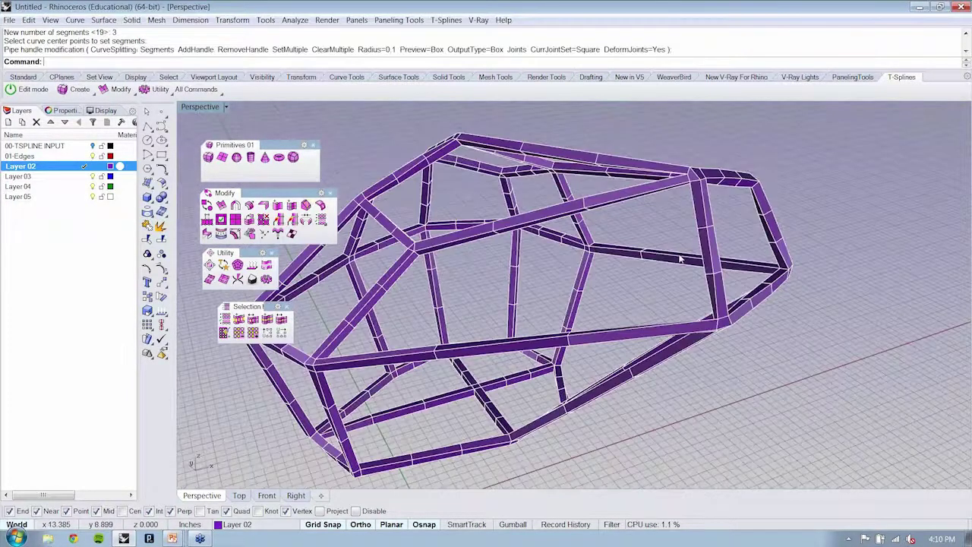
Toggle the piped frame to smooth mode and hide the 01-Edges layer
left_click(681, 260)
key("Tab")
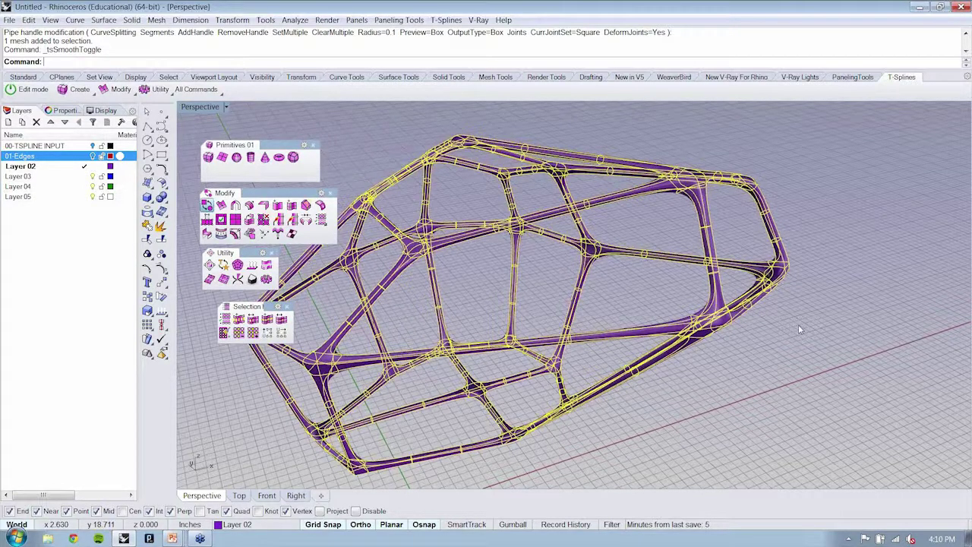
right_click_drag(798, 324, 836, 292)
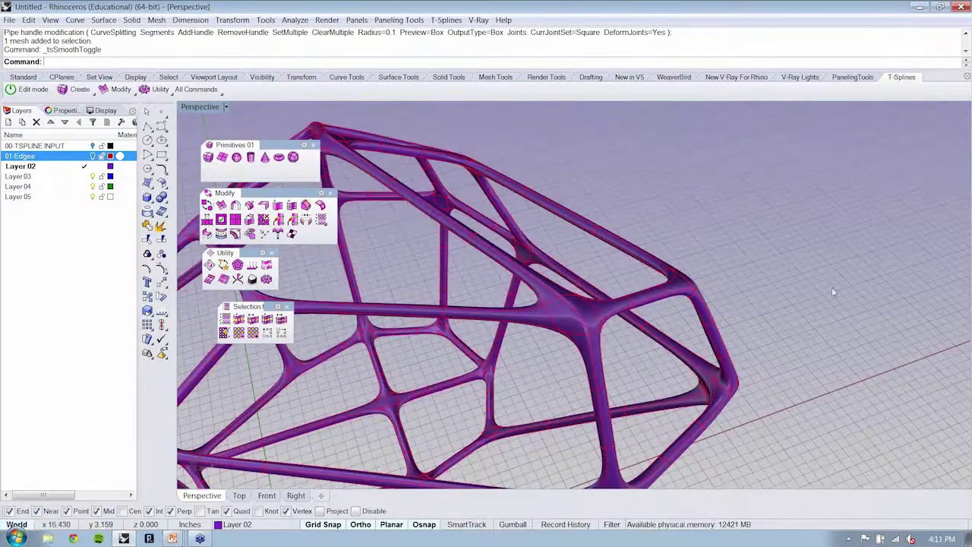
Move the smooth piped frame about 17.25 inches along the X axis, away from its original position
left_click(593, 312)
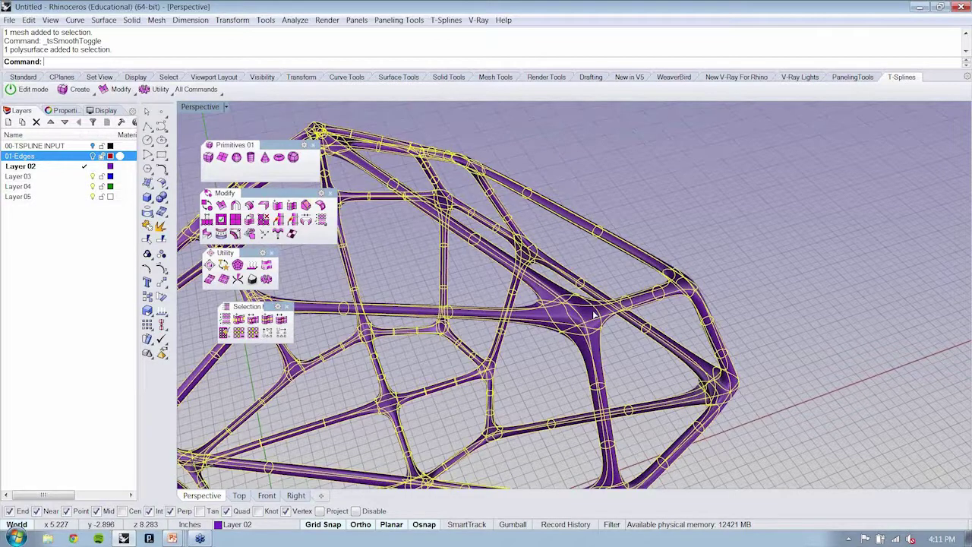
scroll(593, 312, "down", 5)
left_click_drag(593, 312, 770, 318)
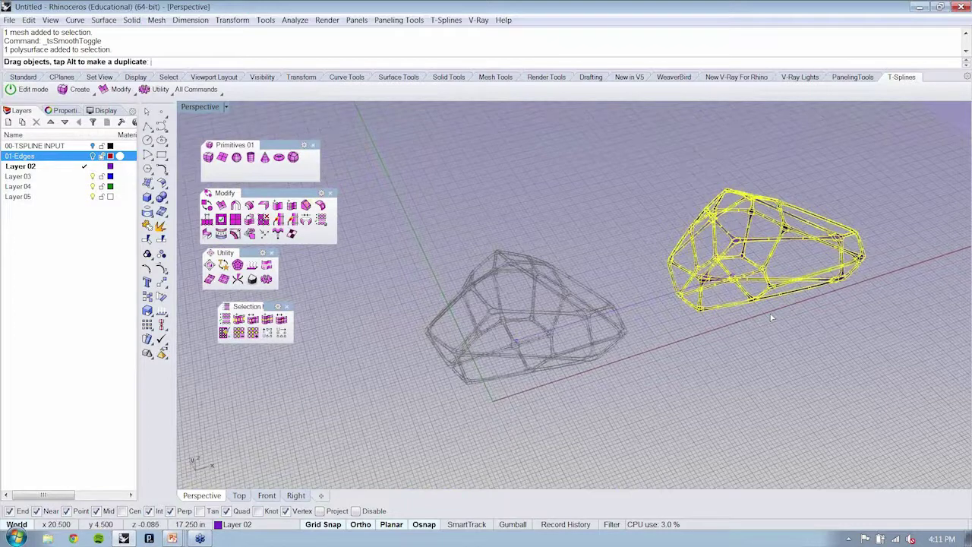
left_click_drag(771, 318, 772, 318)
Pipe the original edge curves again with radius 0.1 and square joints, and adjust the segments at the center point of one inner curve
left_click(446, 20)
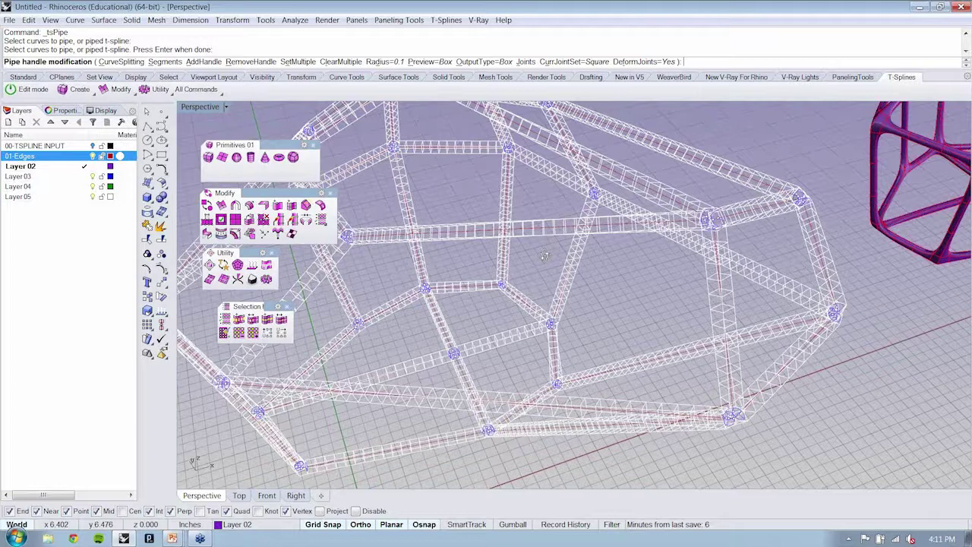
right_click_drag(544, 255, 410, 231)
type("s")
key("Return")
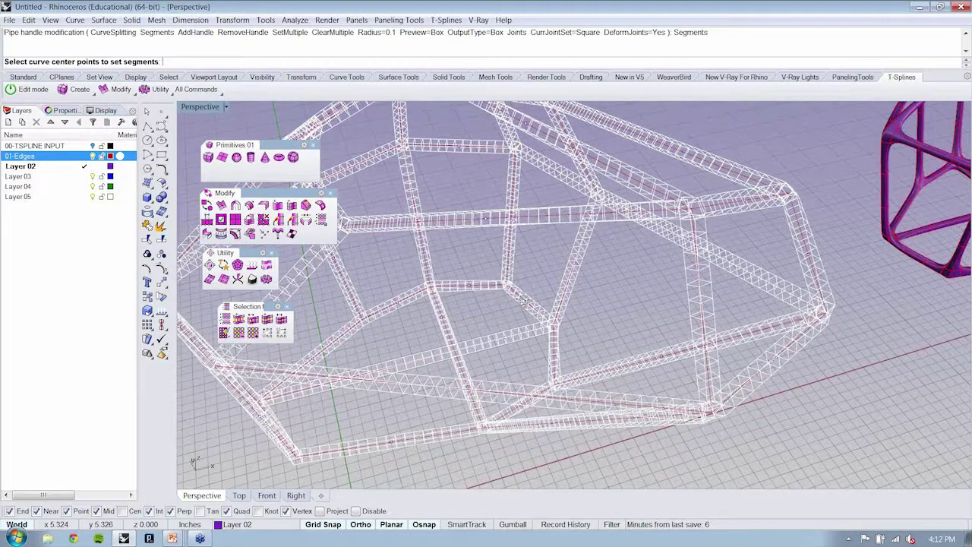
left_click(522, 301)
right_click_drag(522, 301, 518, 411)
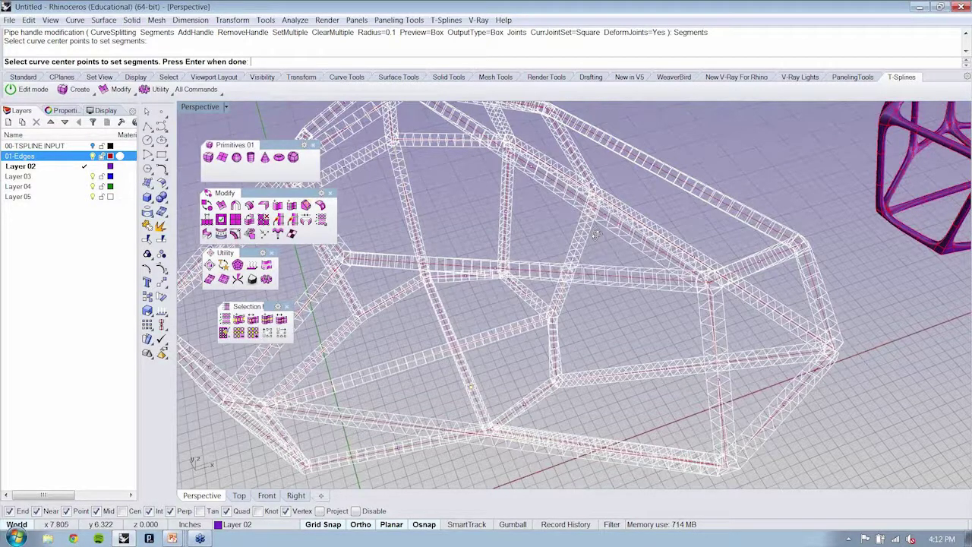
right_click_drag(596, 234, 594, 234)
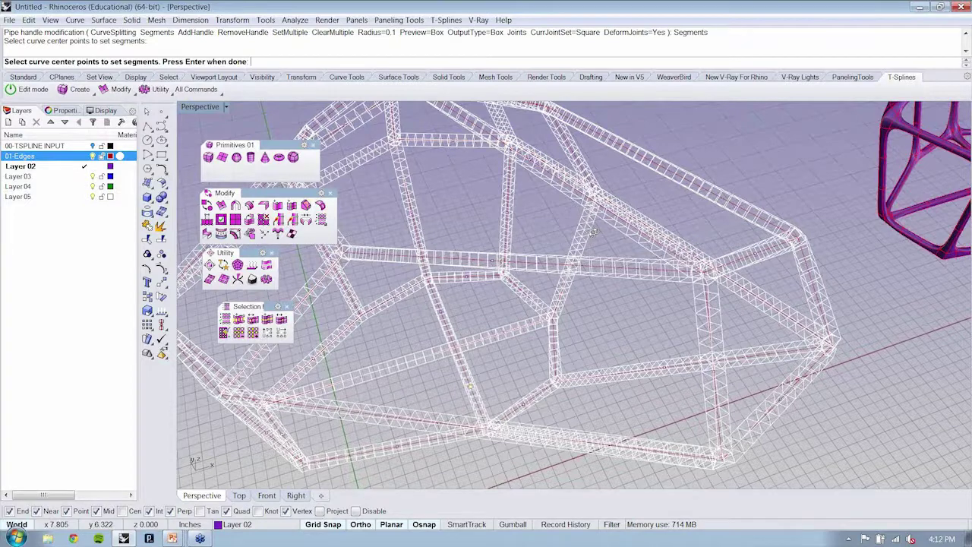
right_click_drag(593, 232, 463, 369)
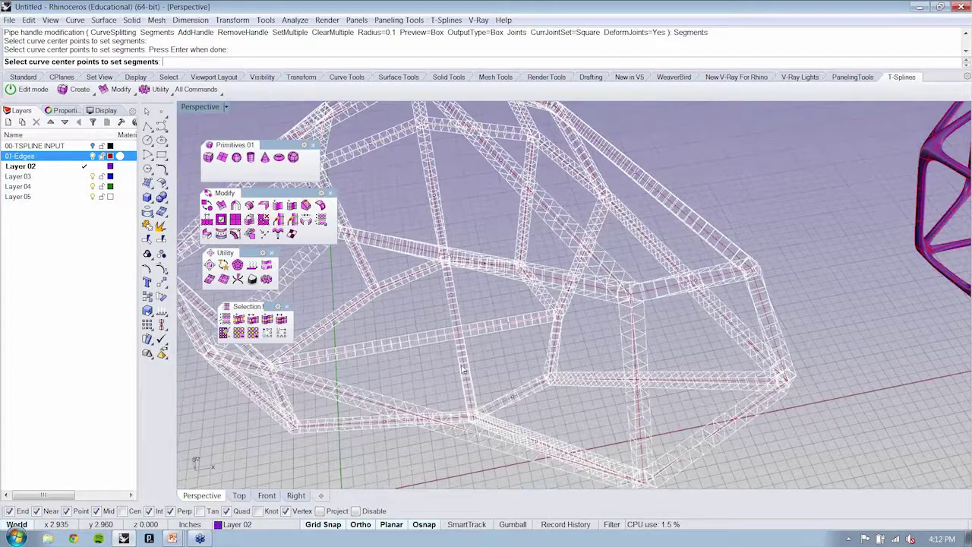
Finish the segment adjustment, switch the pipe preview to BoxShaded and check the shaded frame from several angles
key("Return")
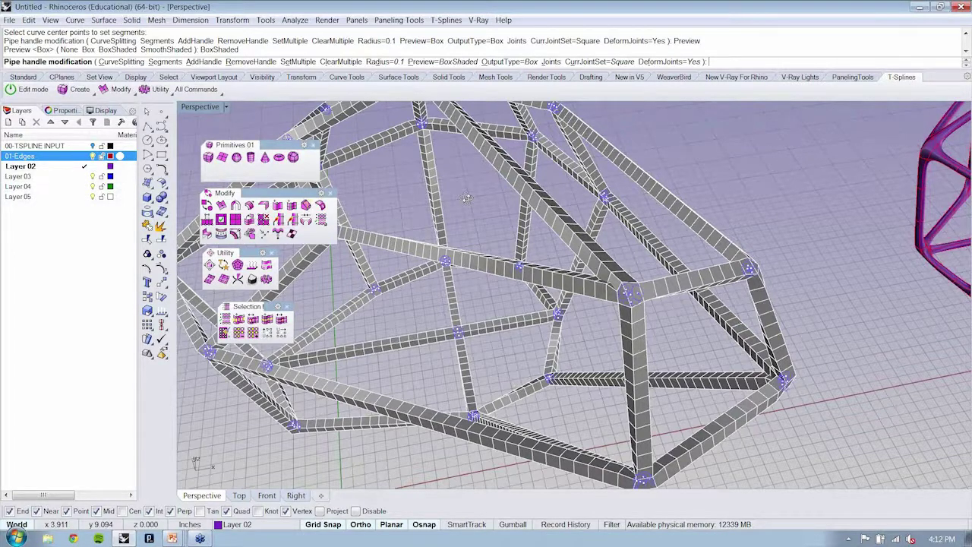
right_click_drag(466, 198, 463, 233)
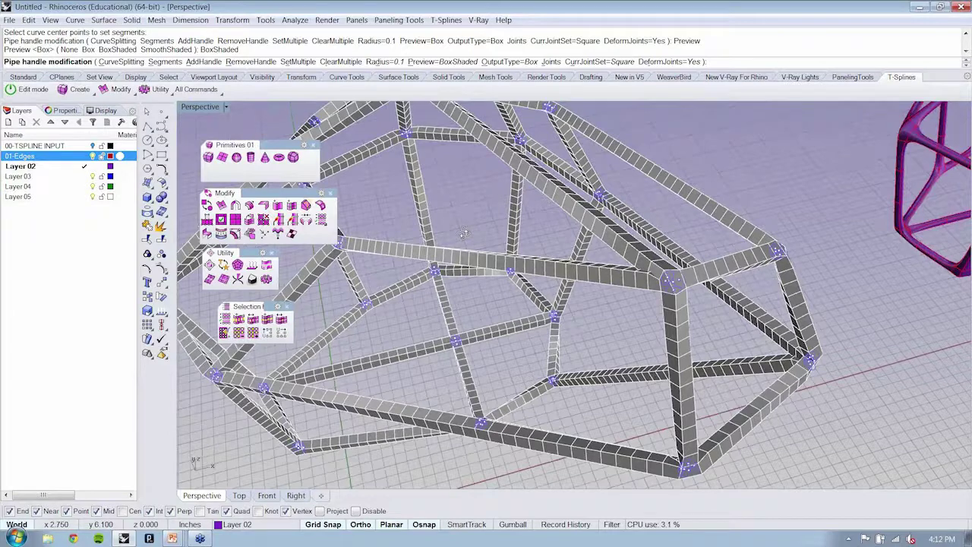
right_click_drag(464, 233, 516, 256)
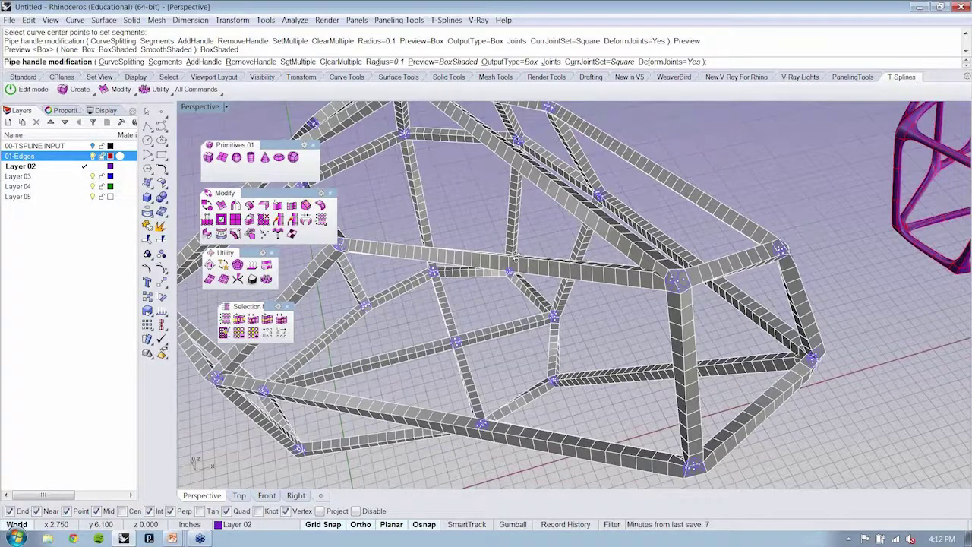
scroll(515, 259, "down", 5)
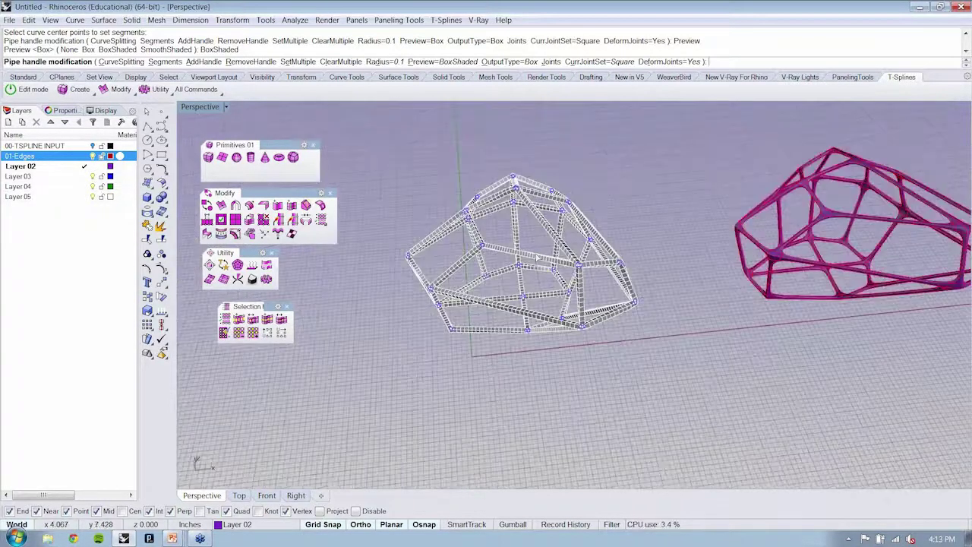